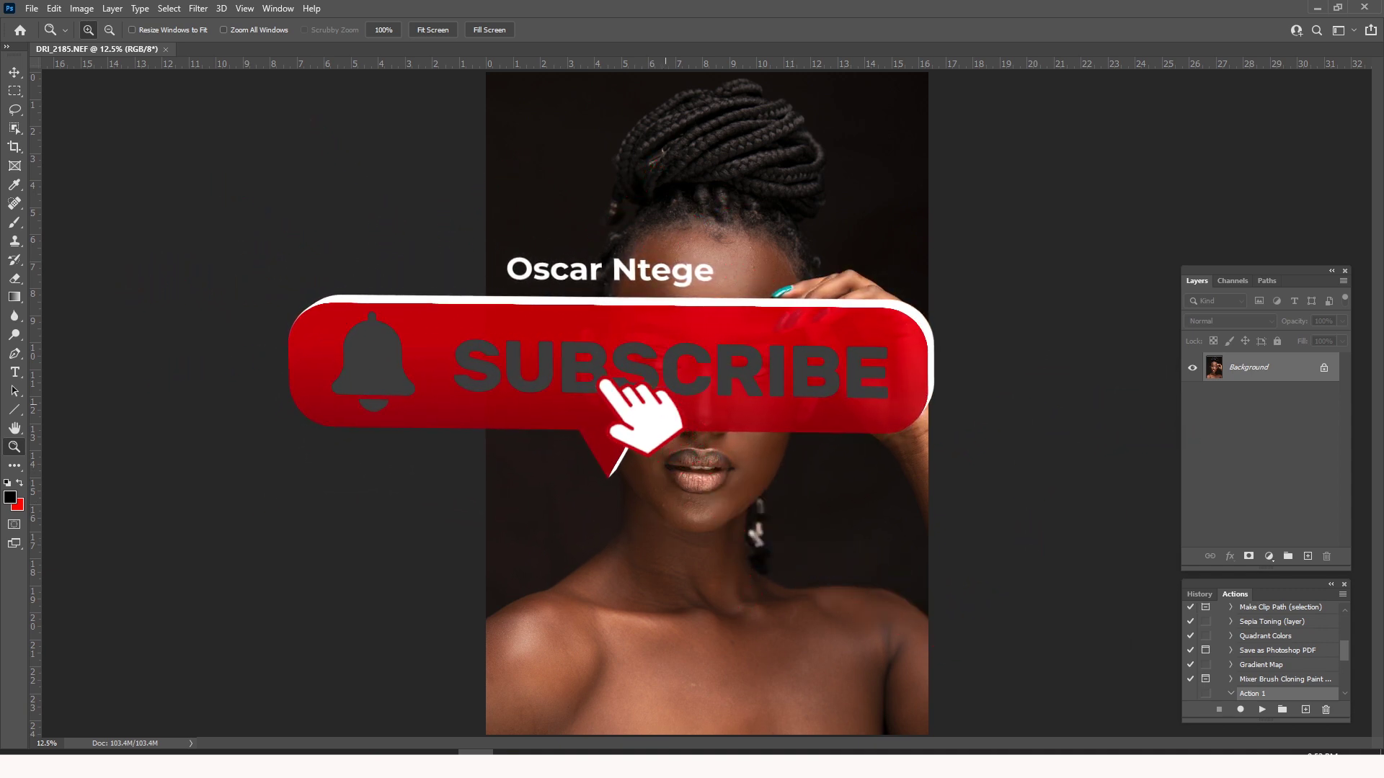
- Zoom in and out around the portrait to inspect the face closely
click(724, 329)
click(724, 330)
click(724, 330)
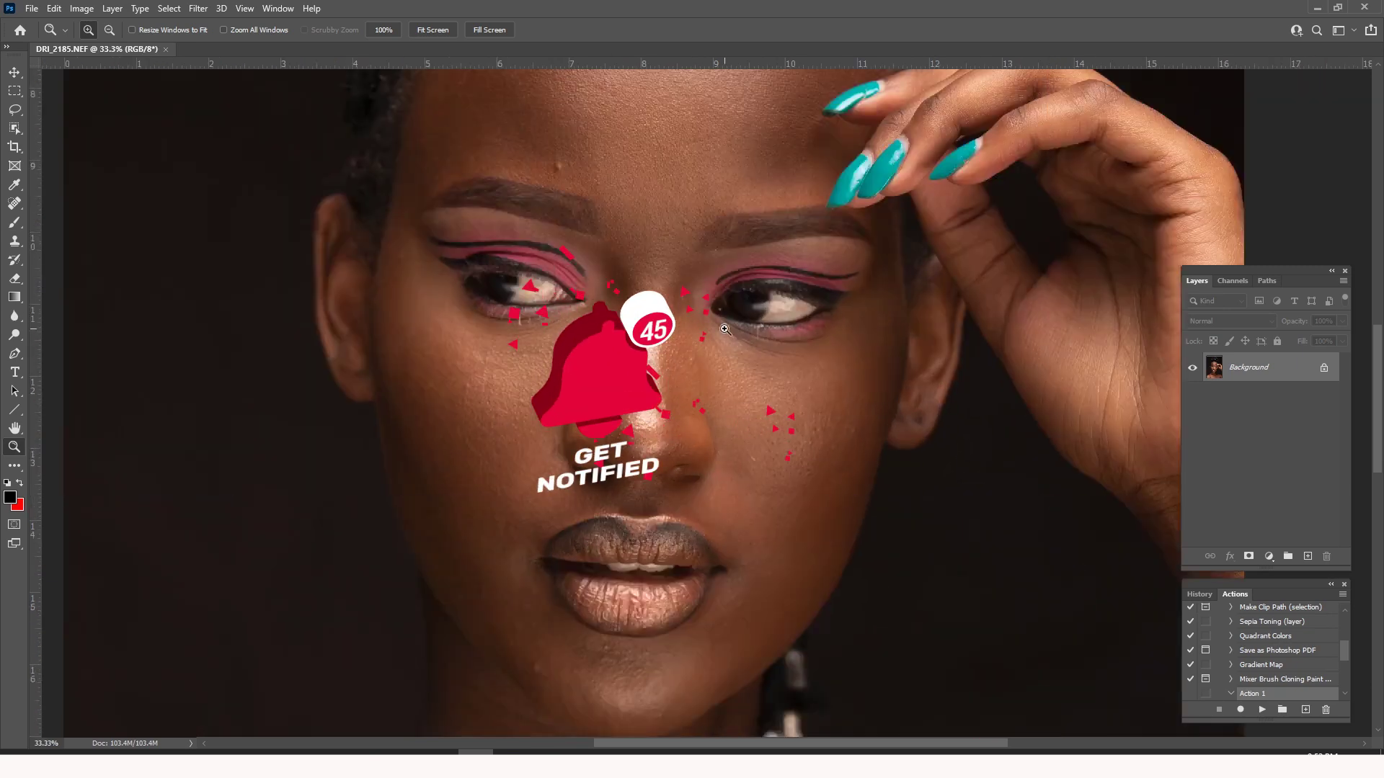
scroll(725, 330, up, 5)
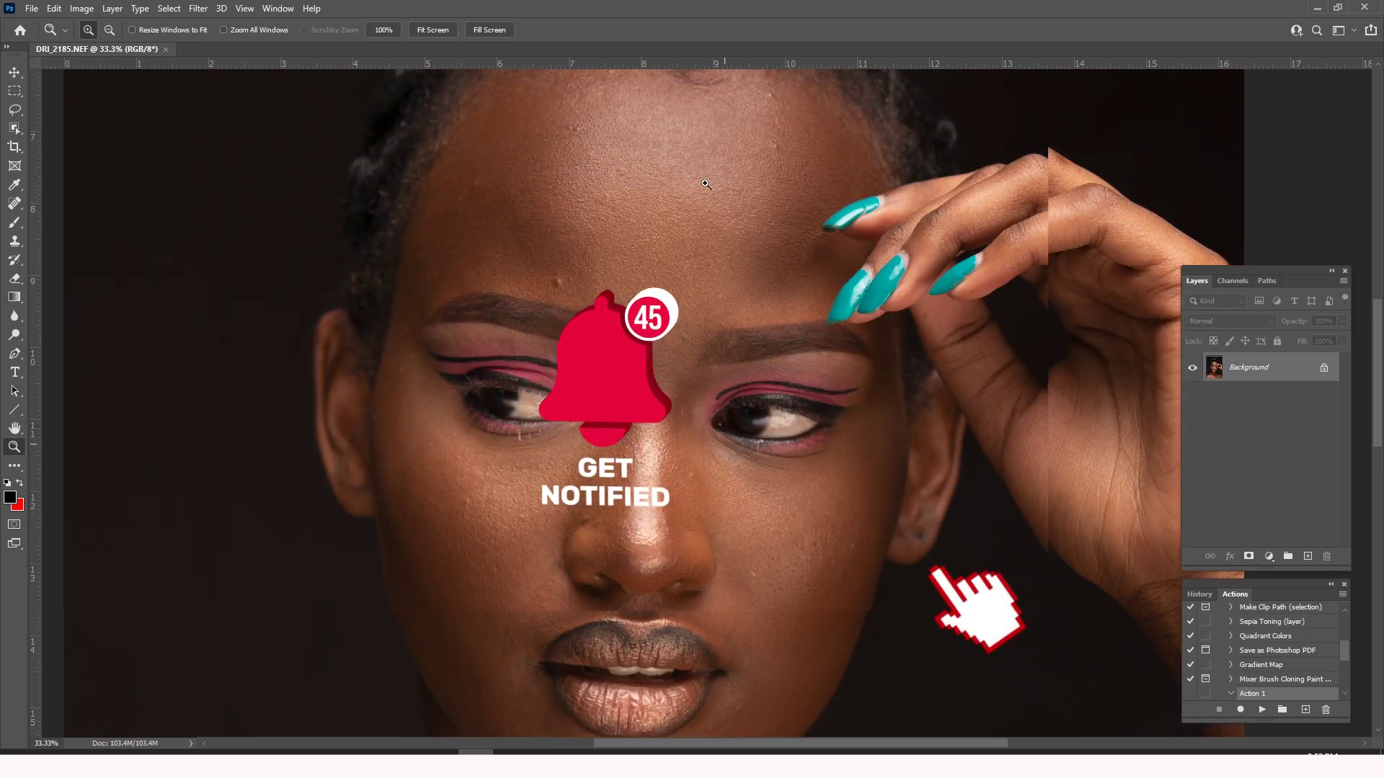
scroll(658, 383, up, 3)
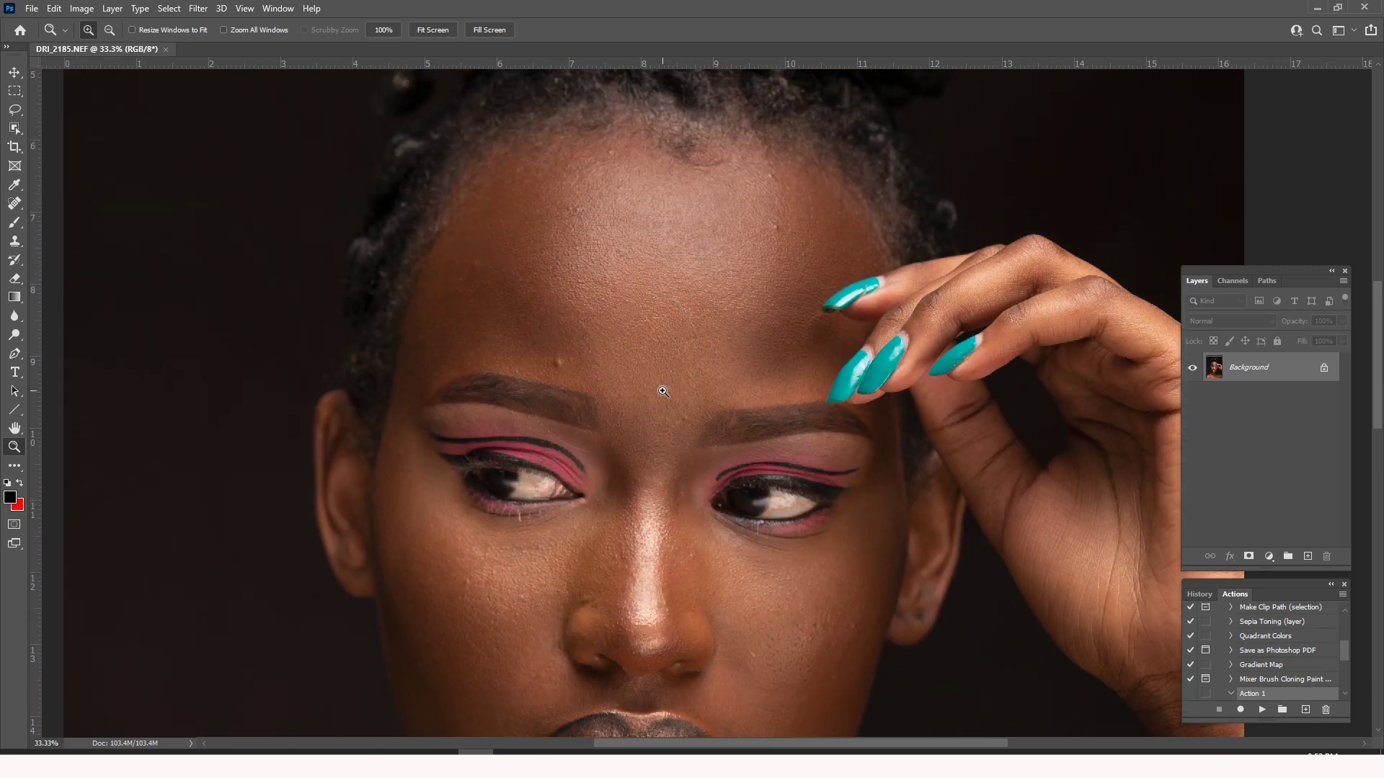
scroll(661, 402, down, 5)
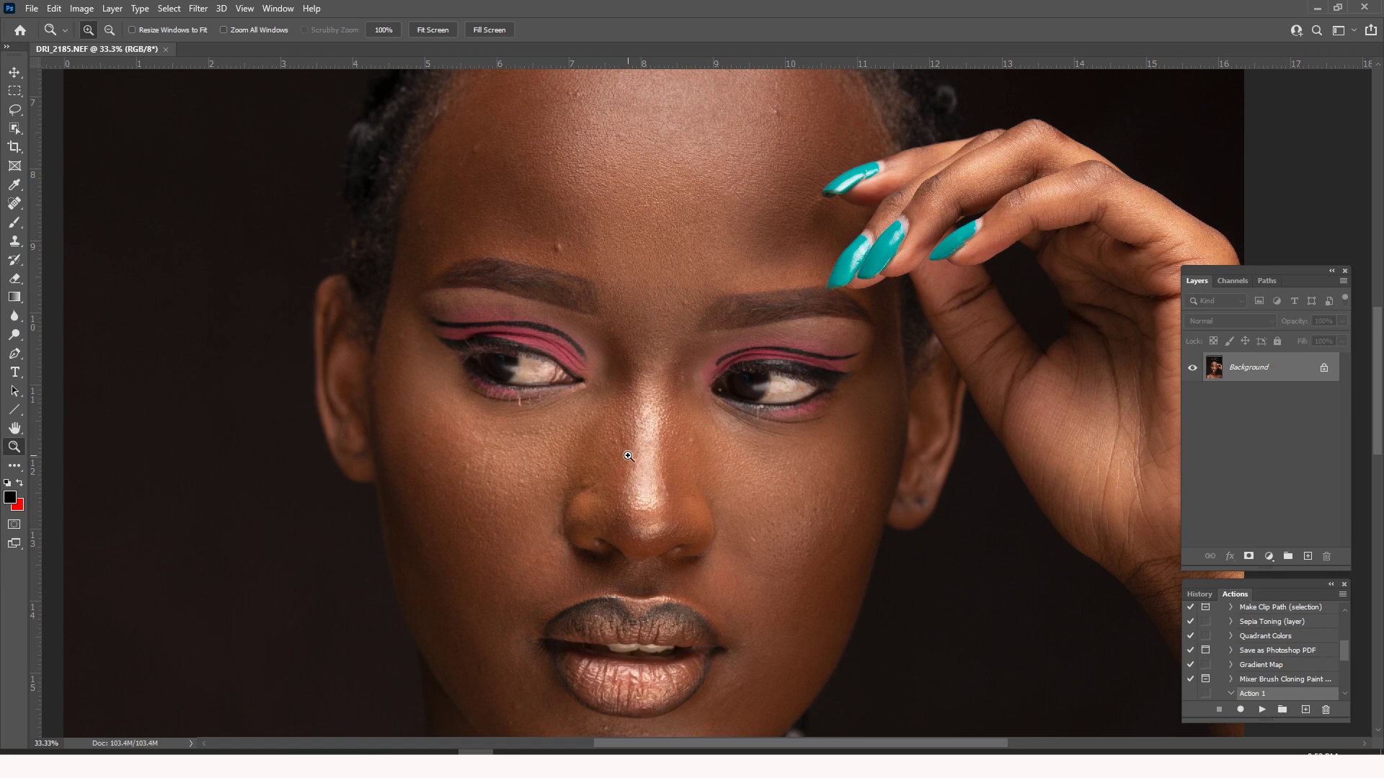
alt+click(703, 413)
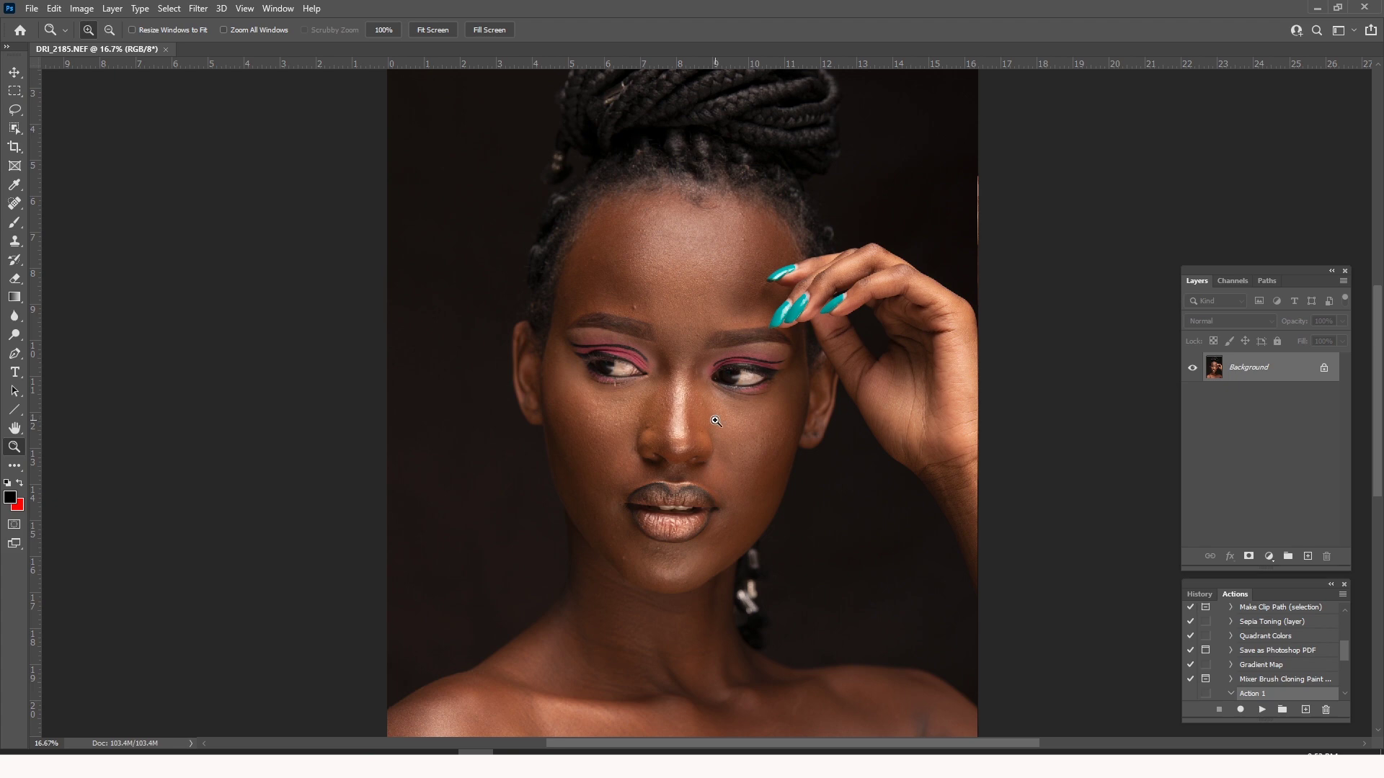
click(623, 436)
click(716, 202)
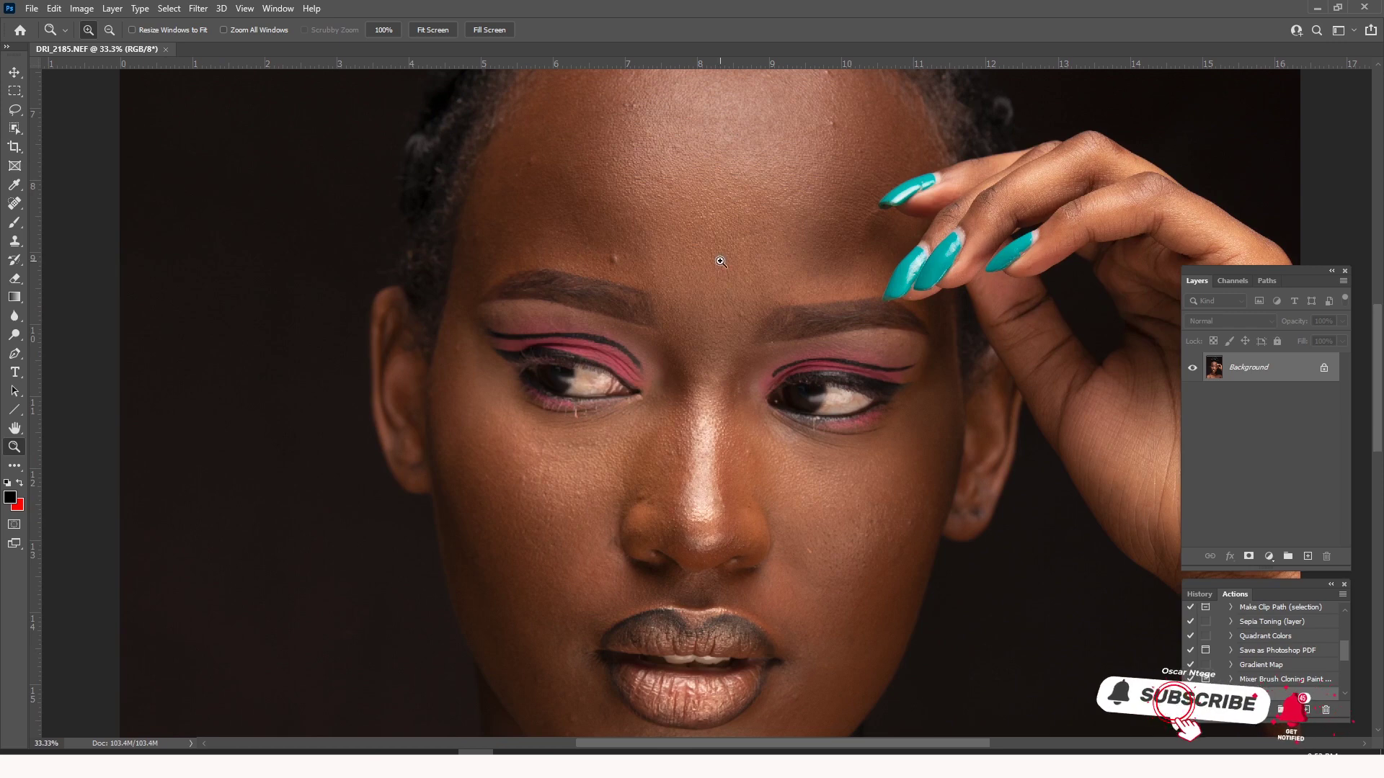
scroll(504, 483, down, 2)
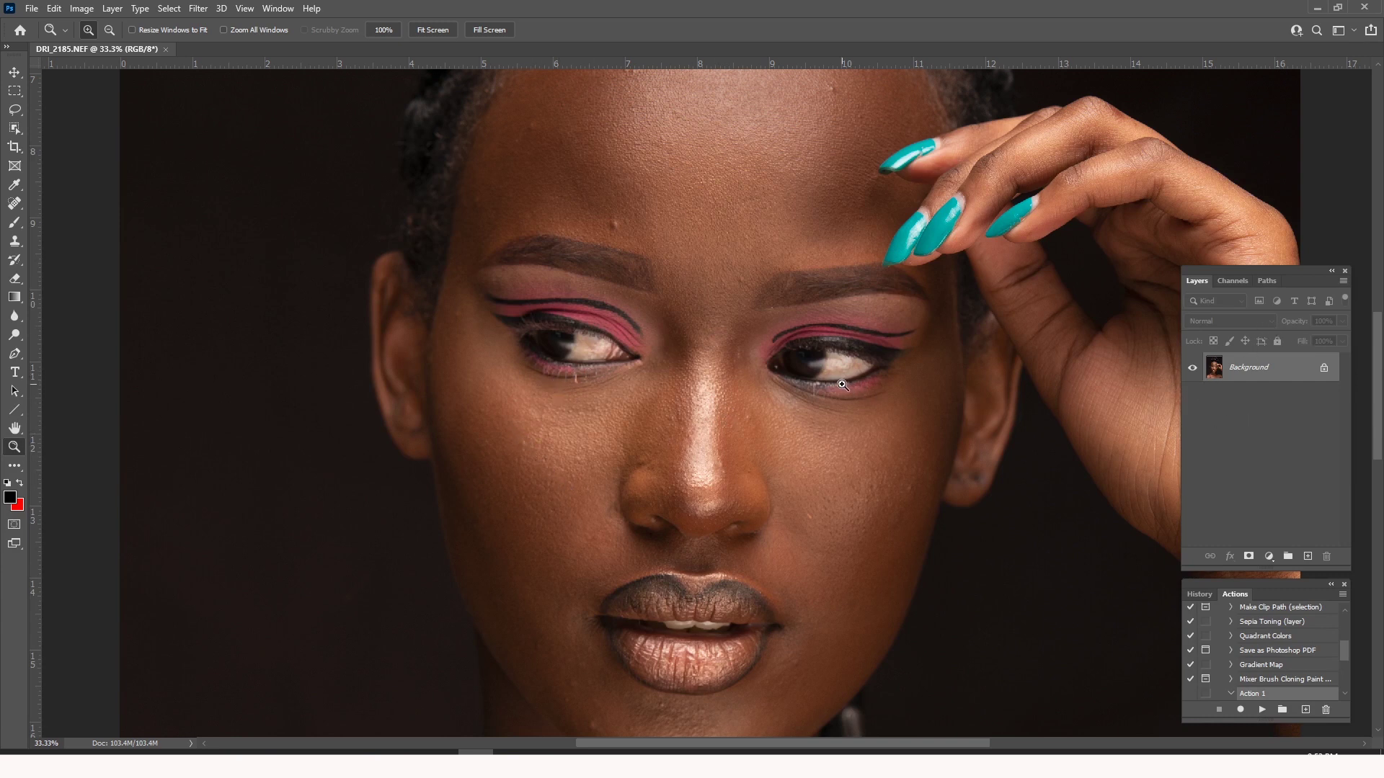
- Duplicate Background twice, hide Background copy 2, and select Background copy
drag(1295, 375, 1305, 550)
drag(1303, 371, 1308, 556)
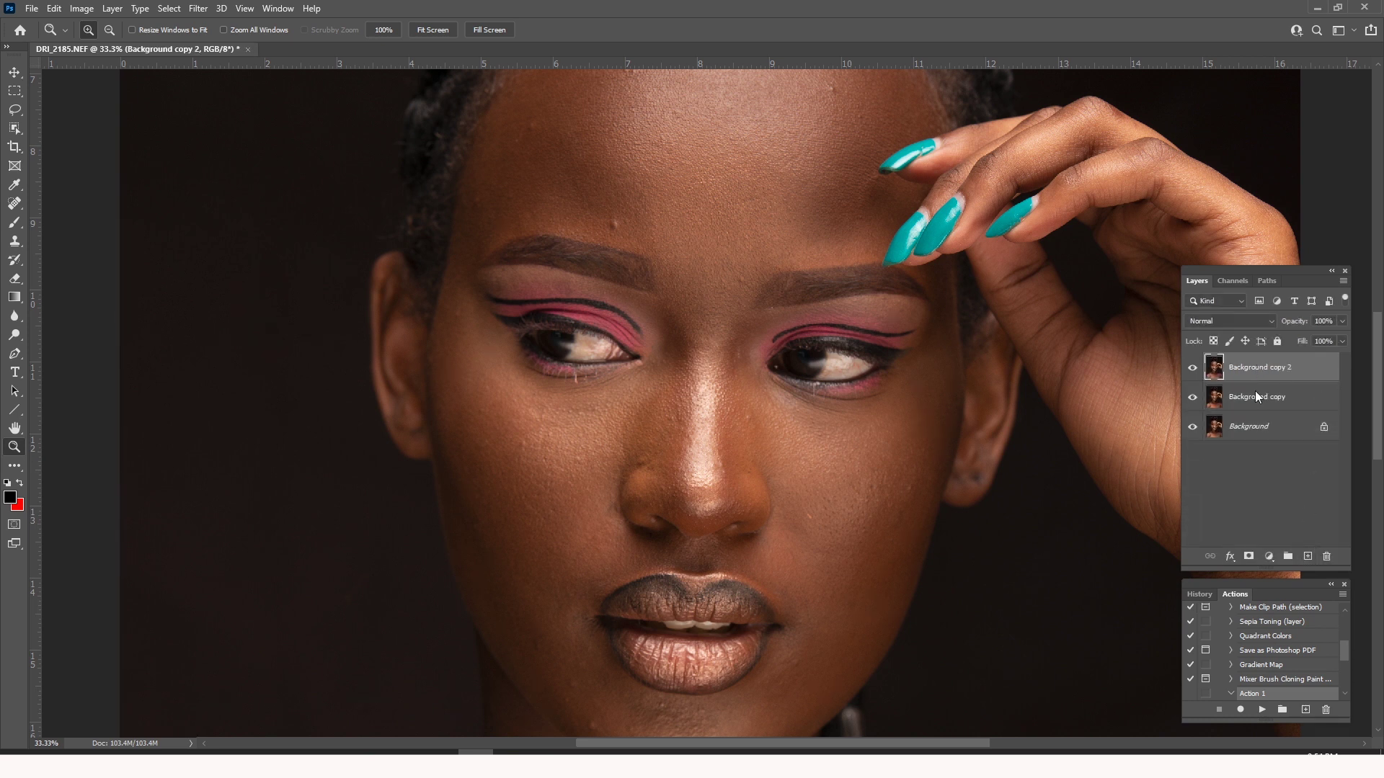
click(1192, 369)
click(1252, 401)
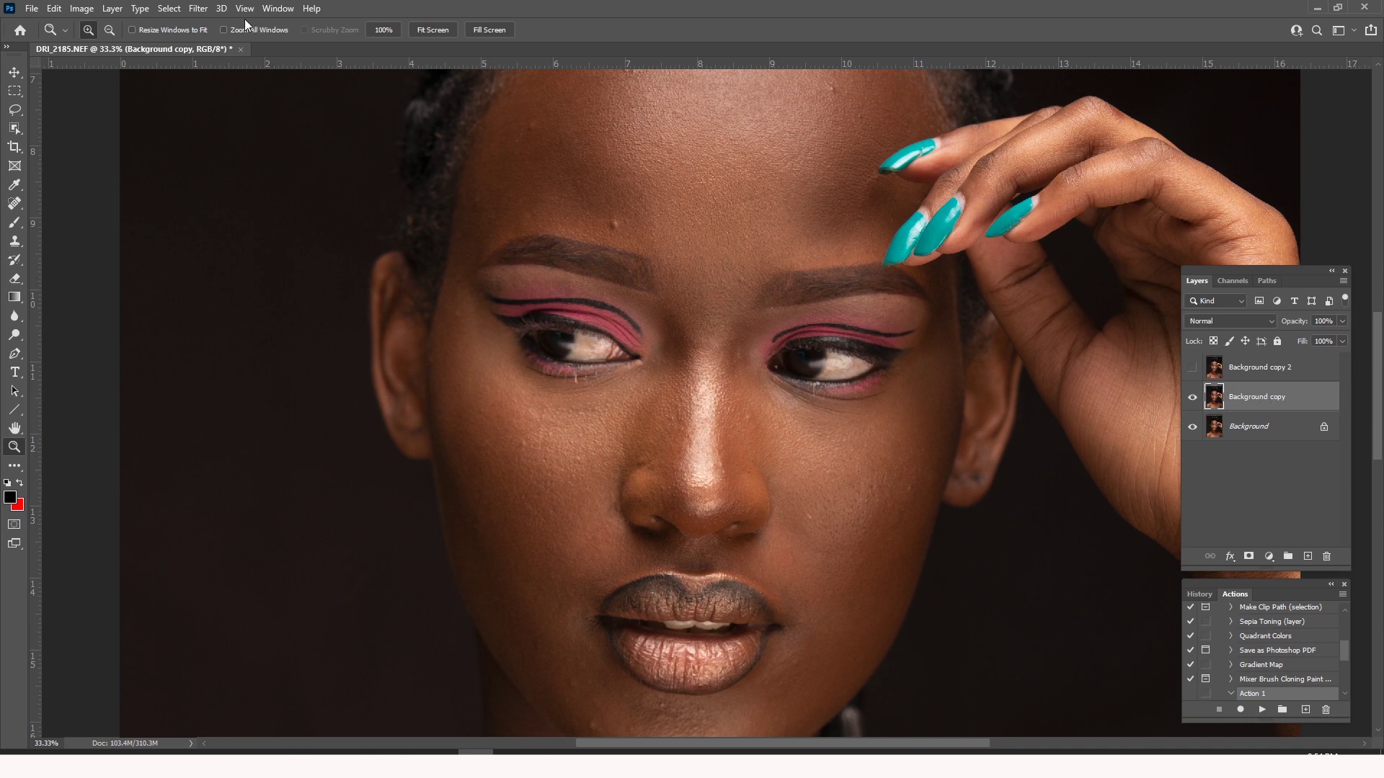
- Blur Background copy with a Gaussian Blur radius of about 5.8 pixels
click(199, 9)
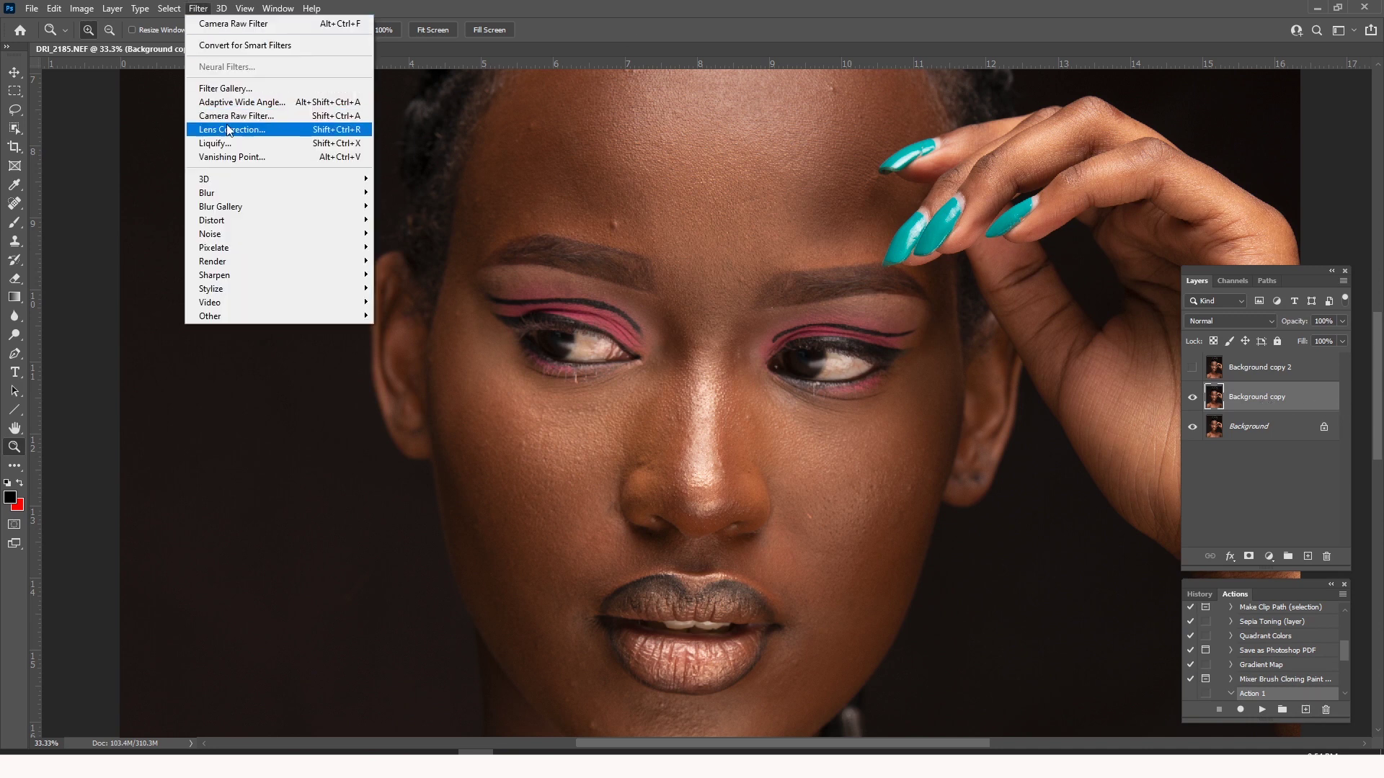
mouse_move(226, 199)
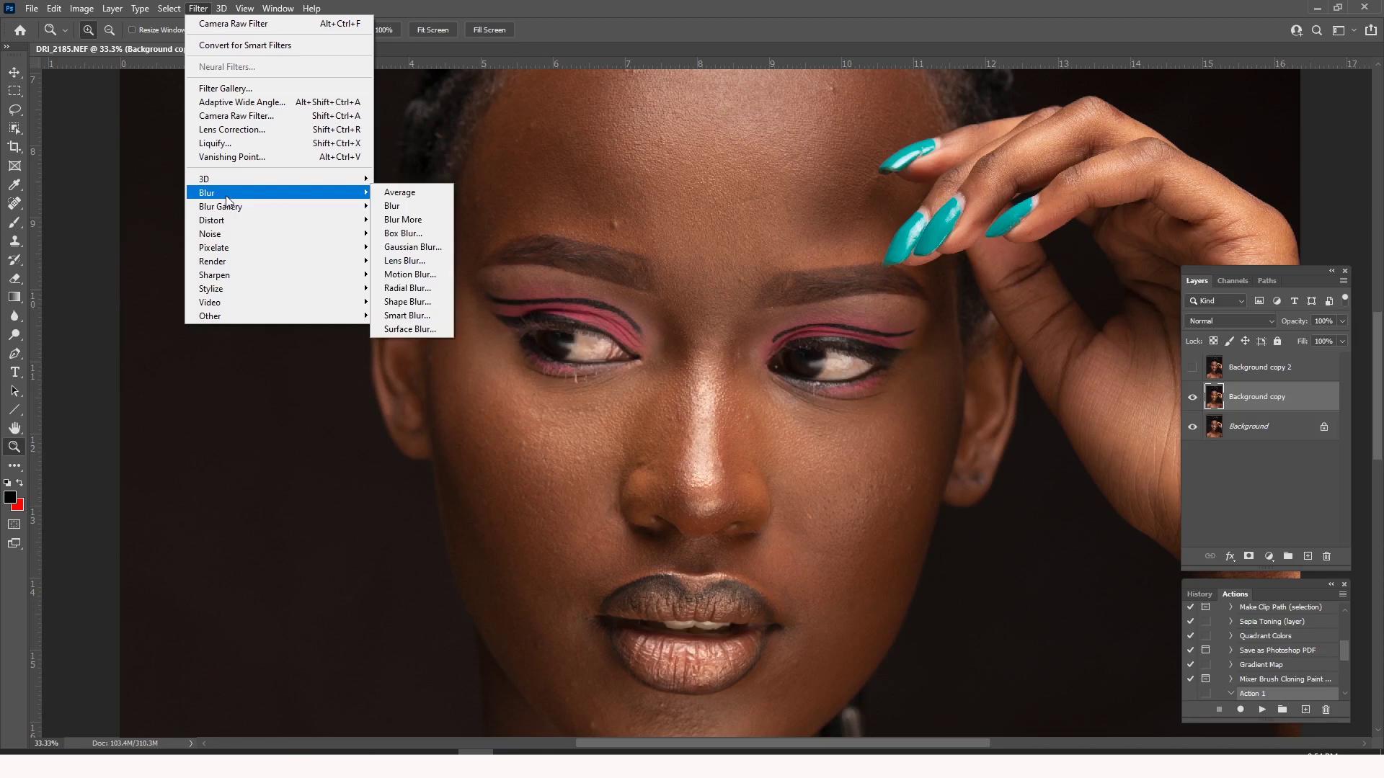
click(412, 247)
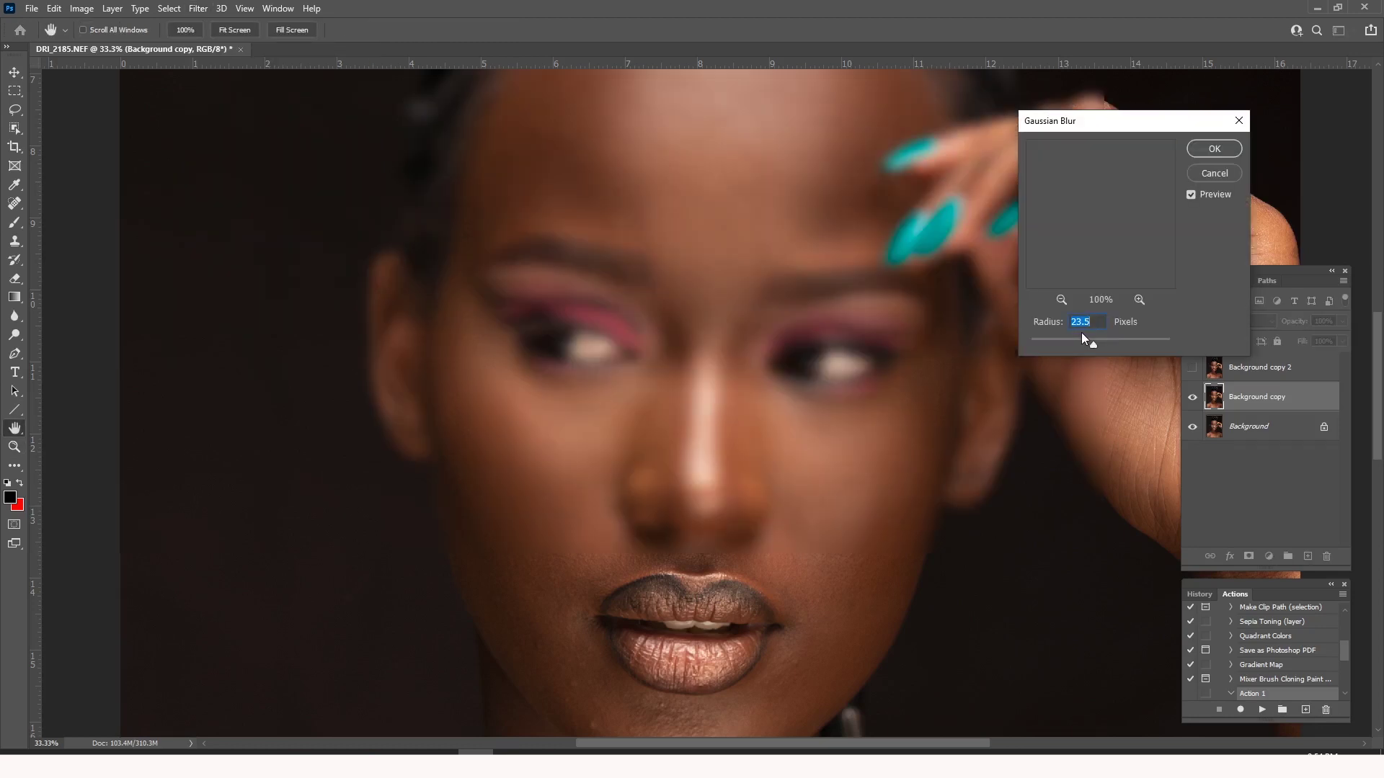
key(shift+Down)
key(shift+Down)
key(shift+Down)
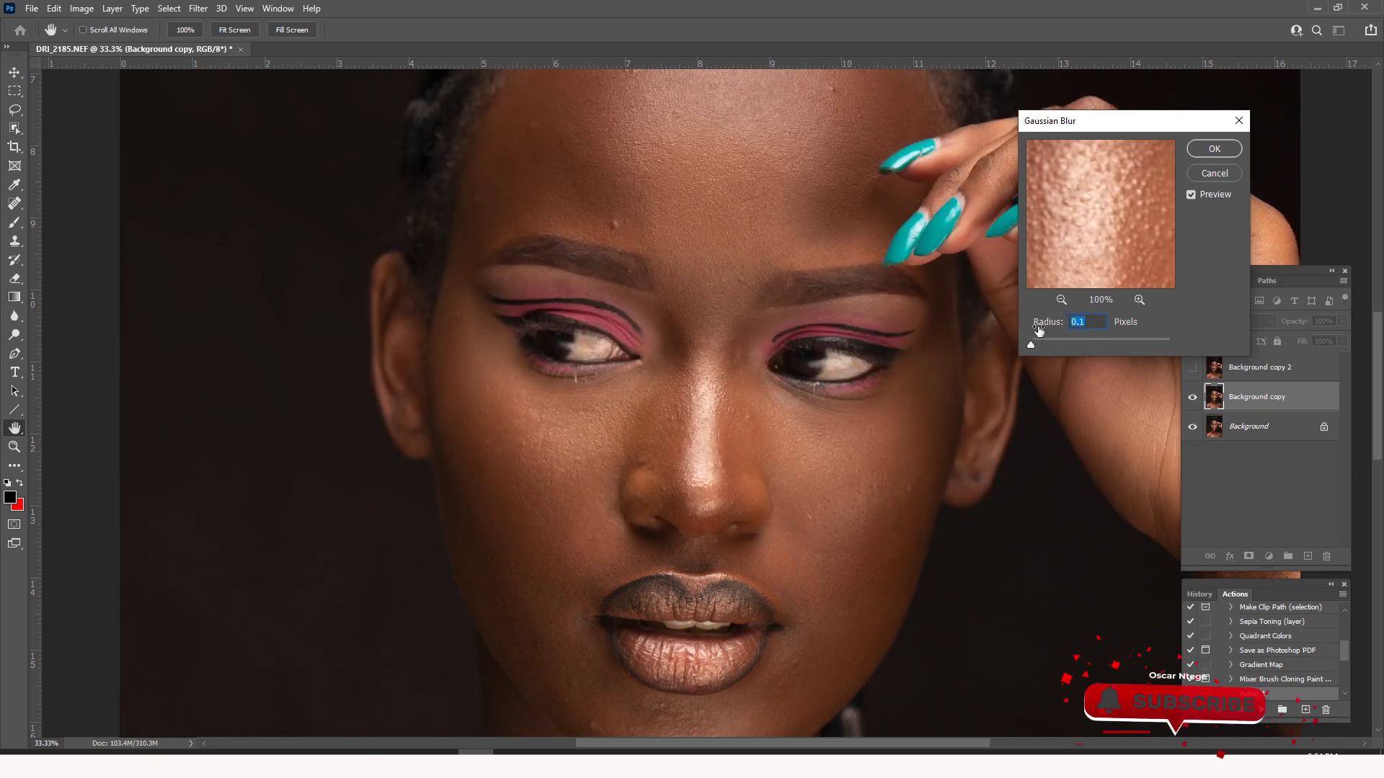
click(512, 448)
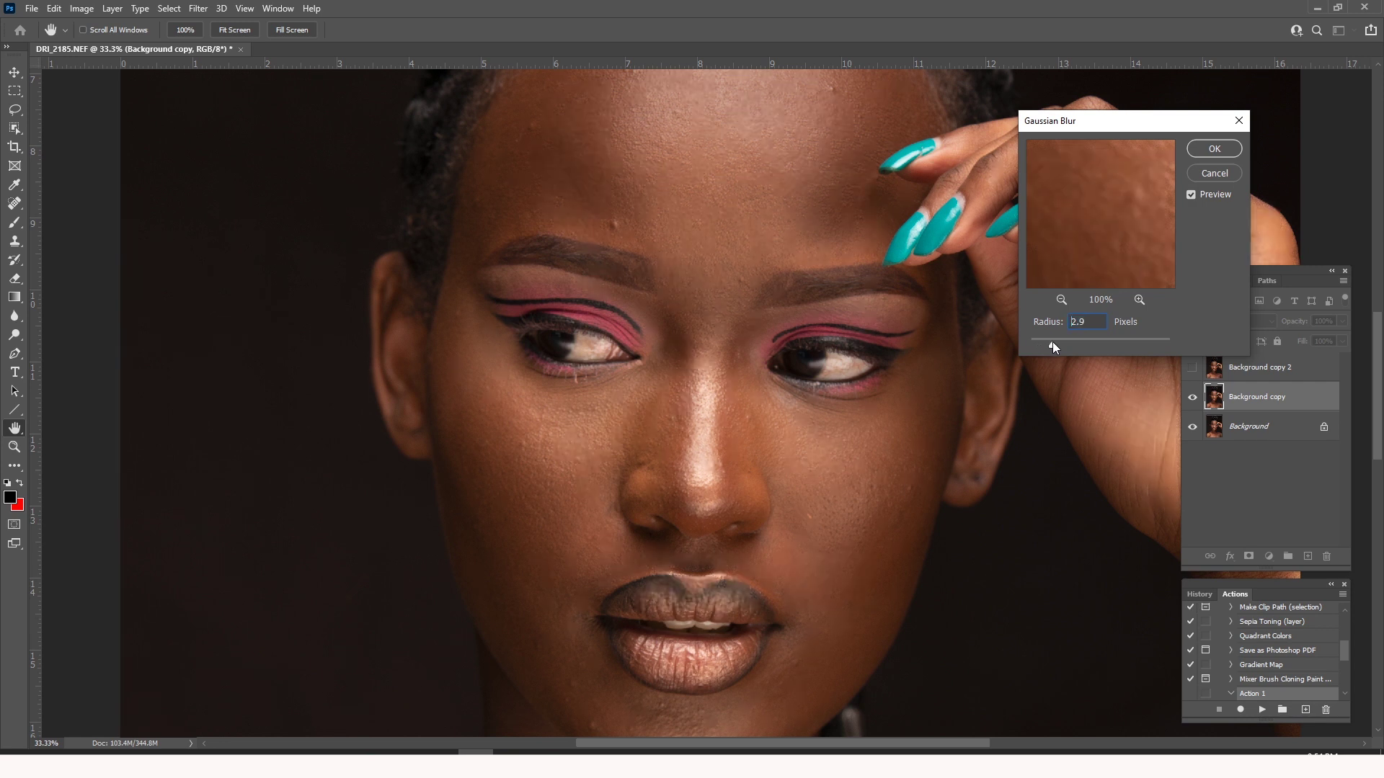
click(1052, 345)
click(1062, 343)
drag(1071, 340, 1073, 342)
click(1215, 148)
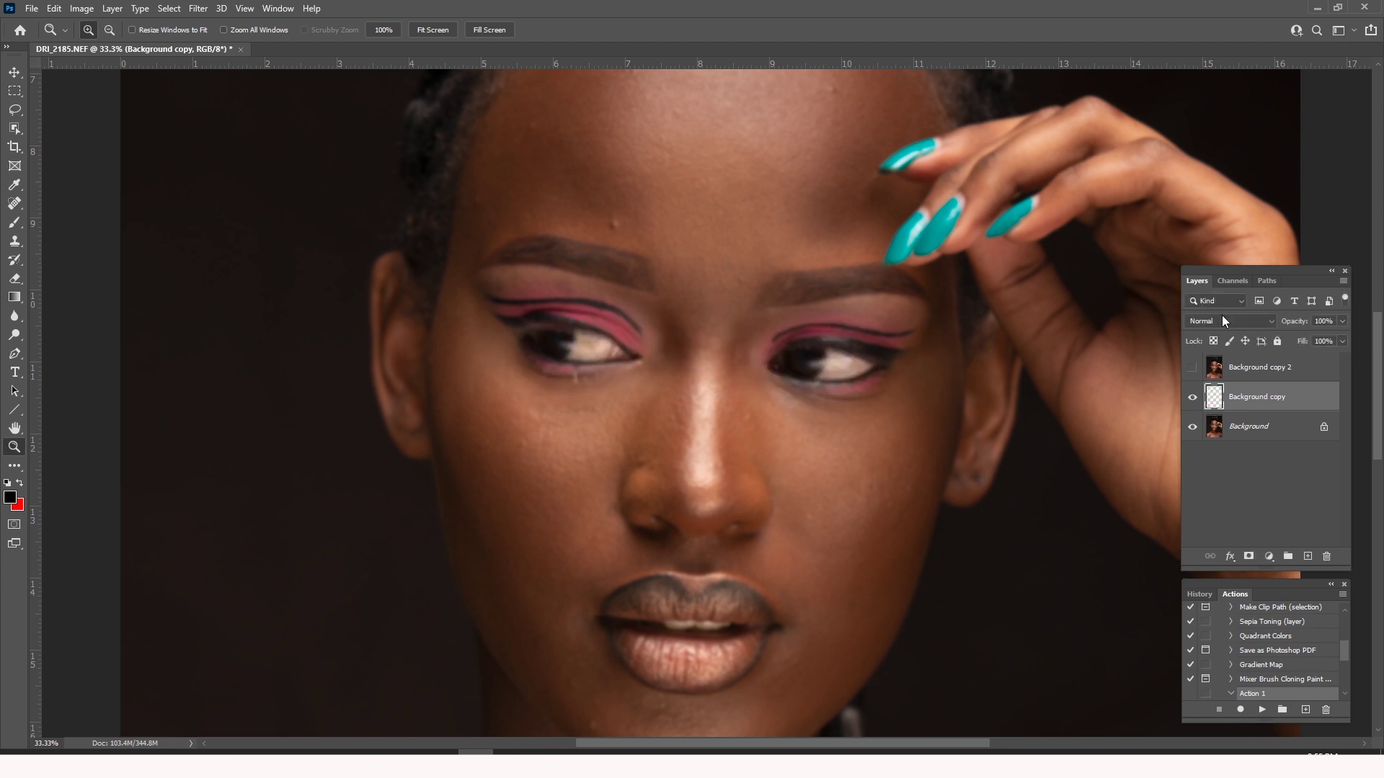
- Show and select Background copy 2, then Apply Image from Background copy with Subtract, scale 2, offset 128
click(1193, 368)
click(1252, 369)
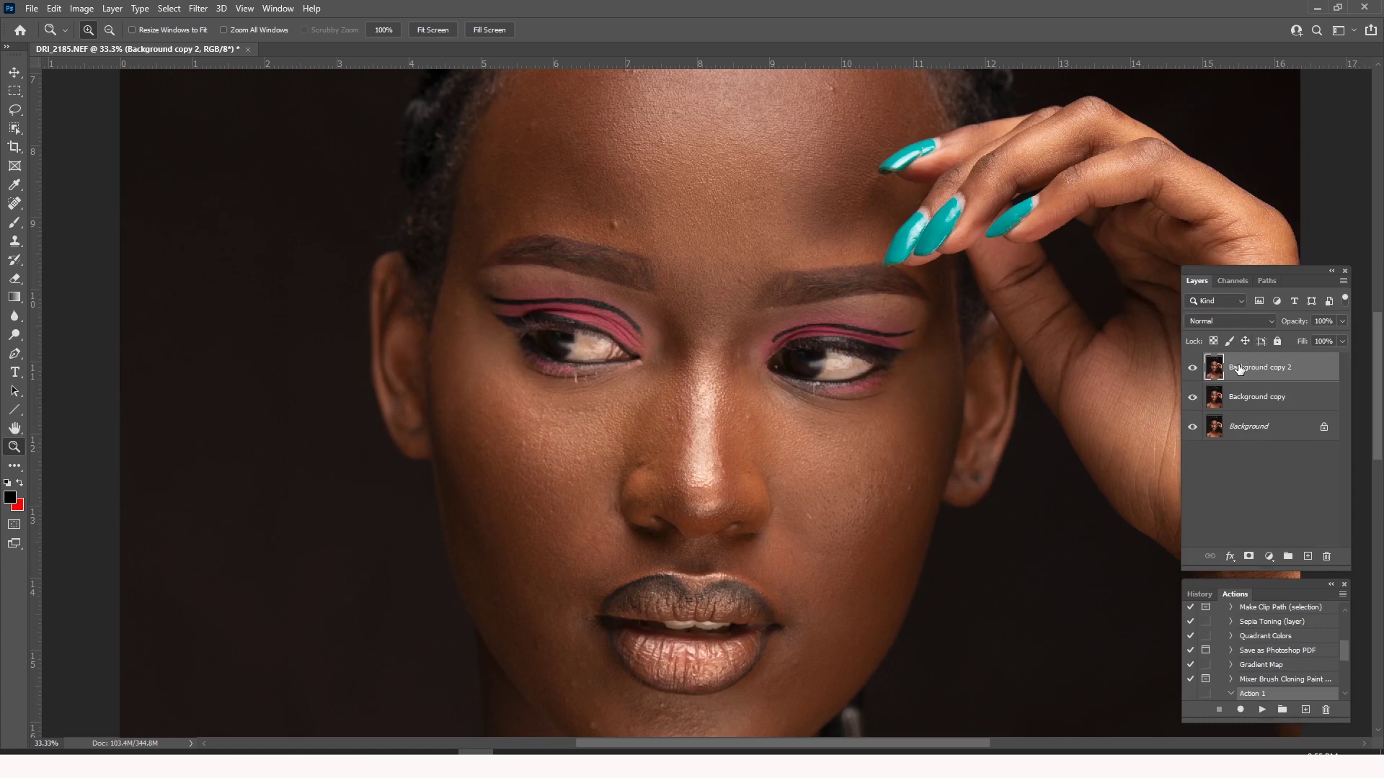
click(81, 8)
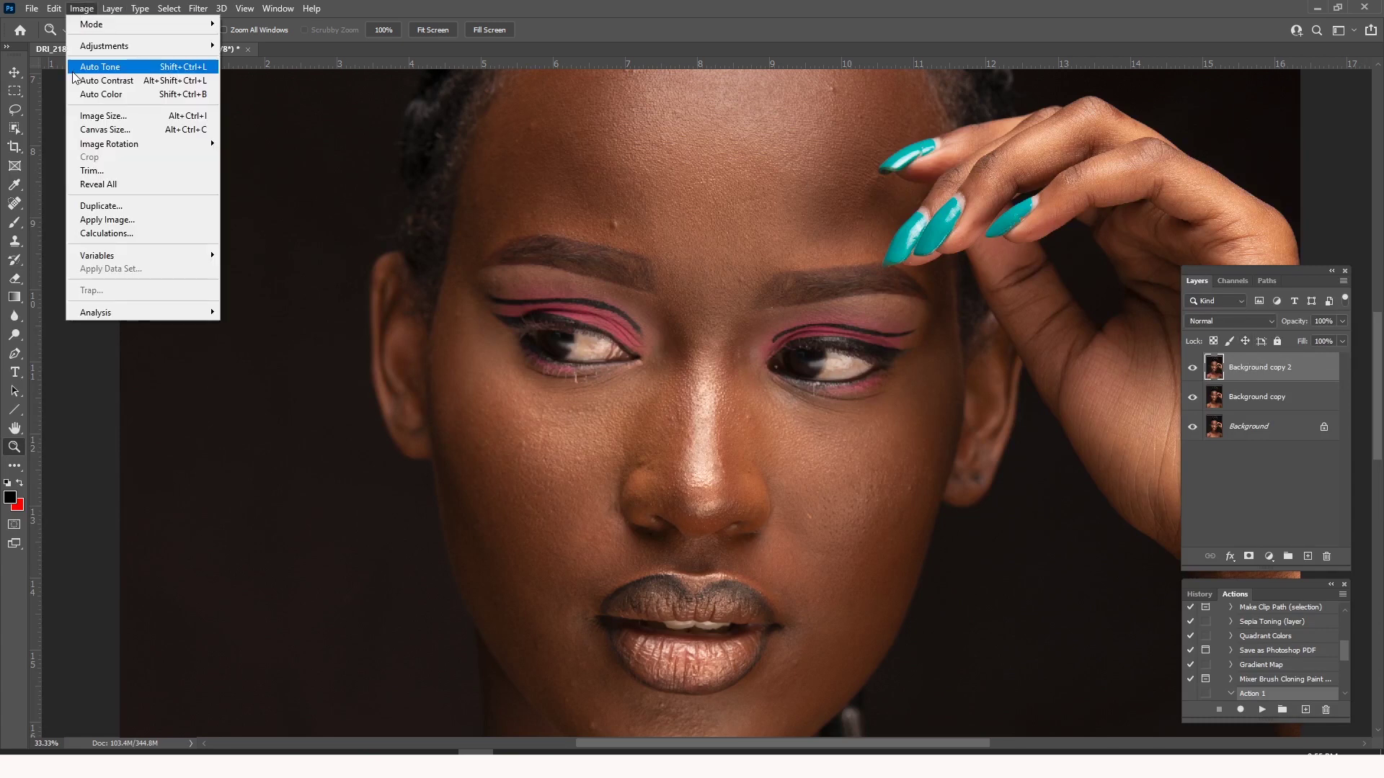
click(107, 219)
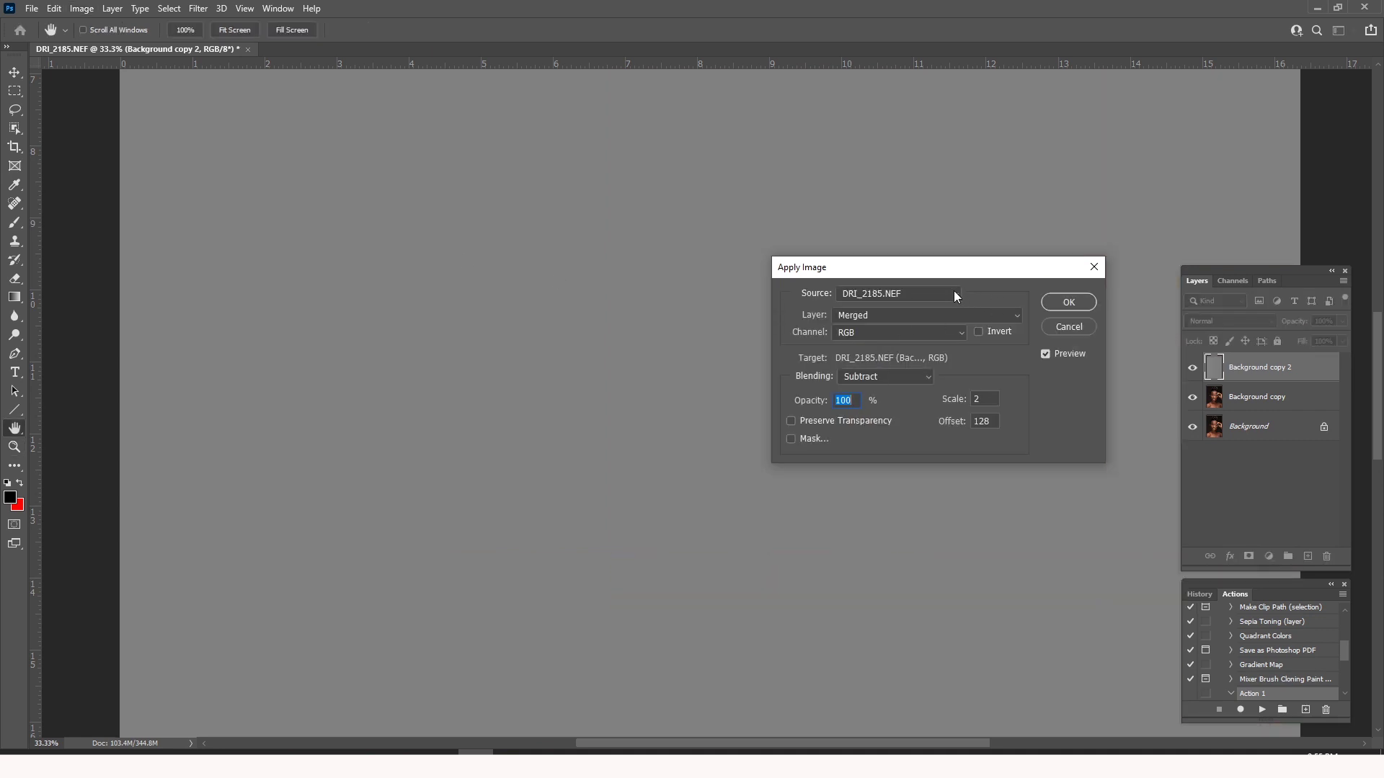
click(957, 294)
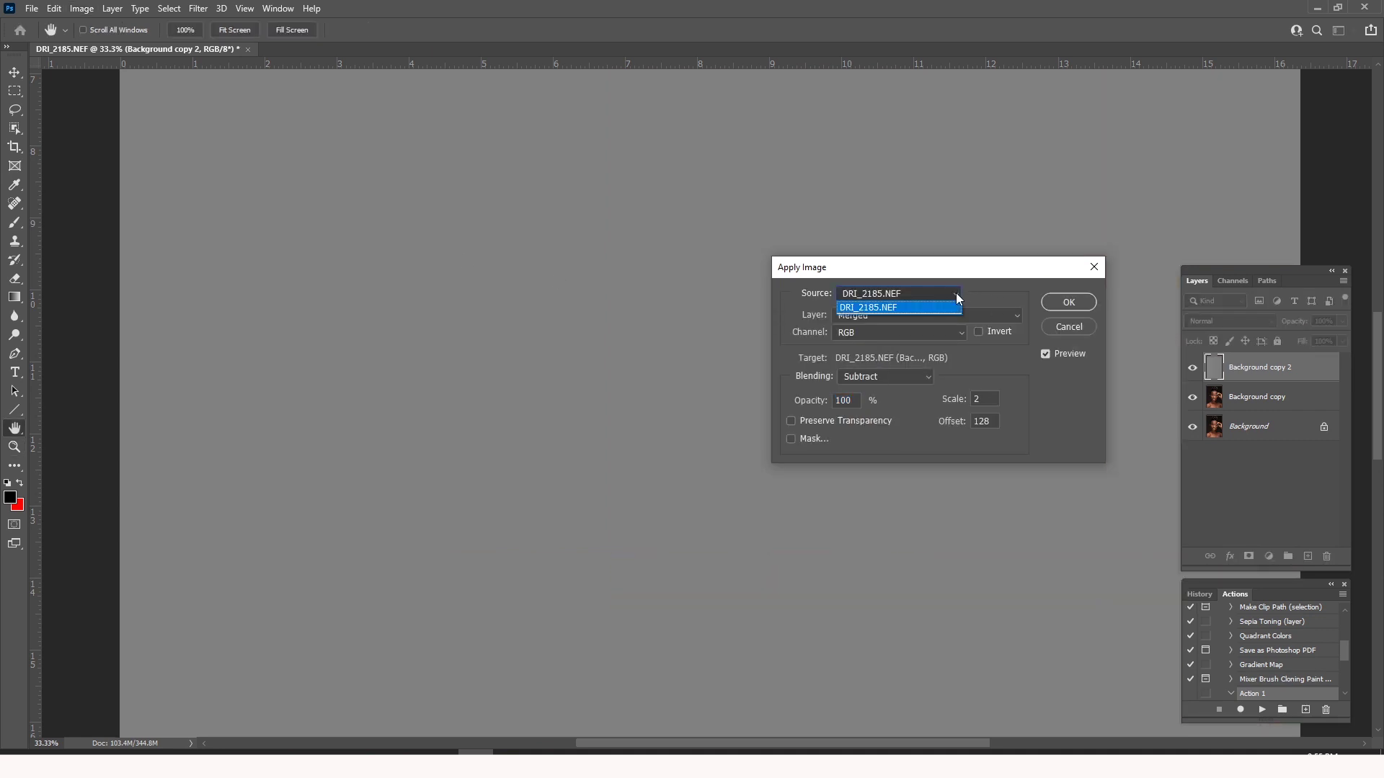
click(931, 306)
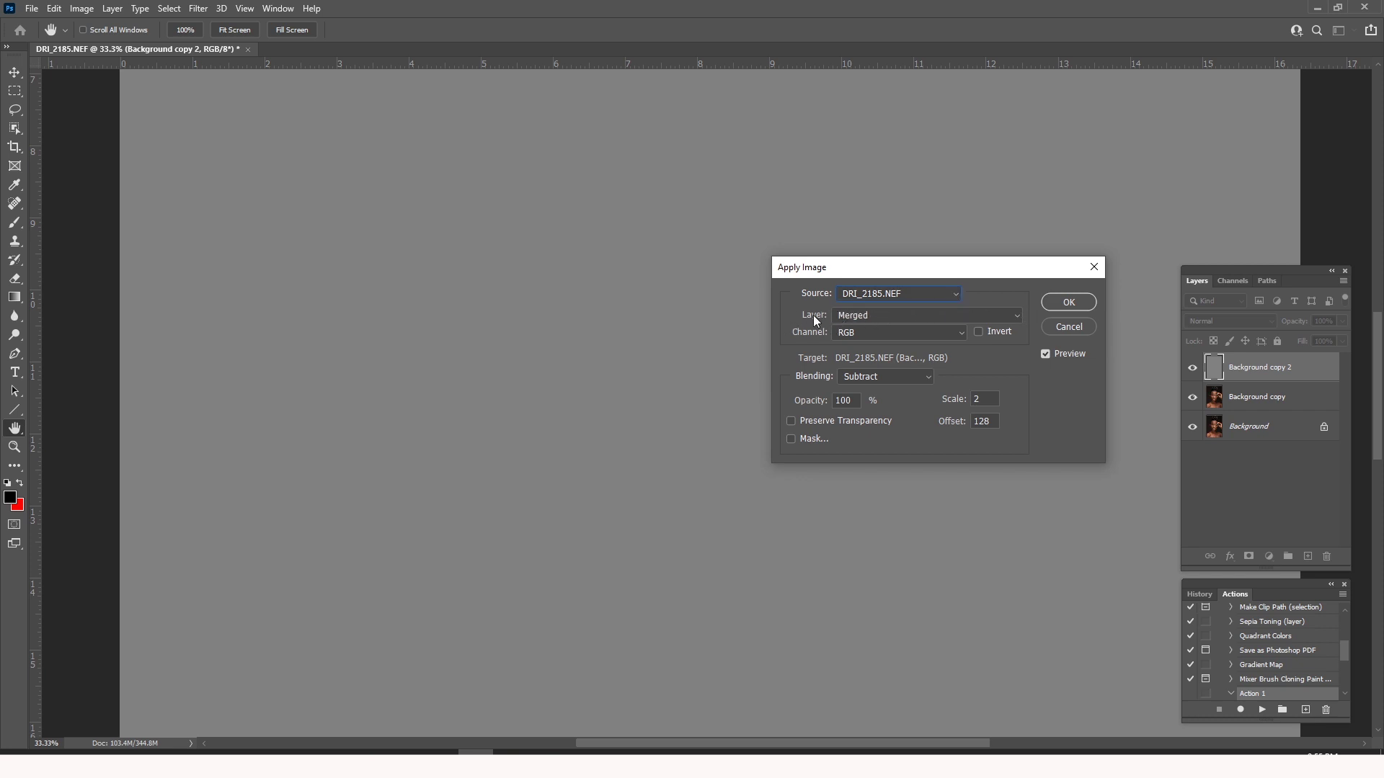
click(1016, 319)
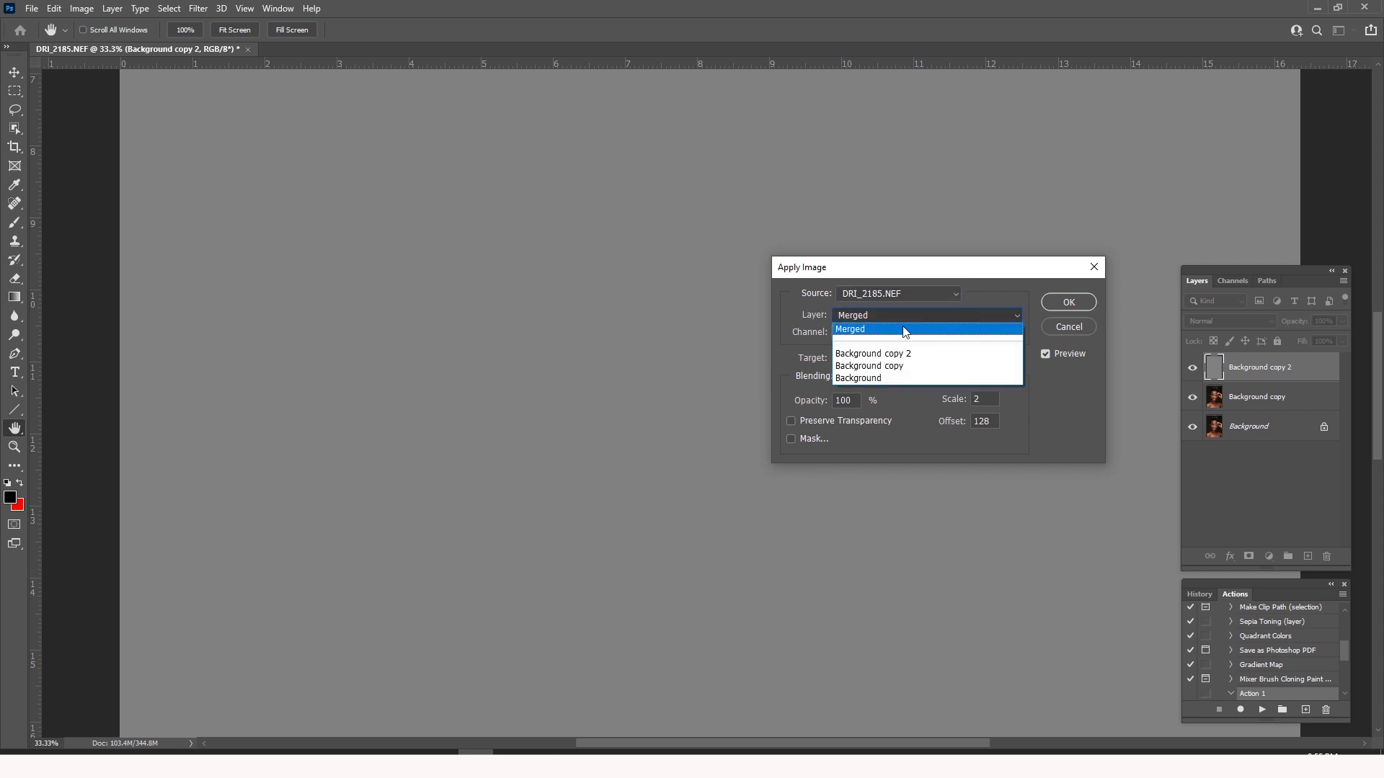
click(862, 366)
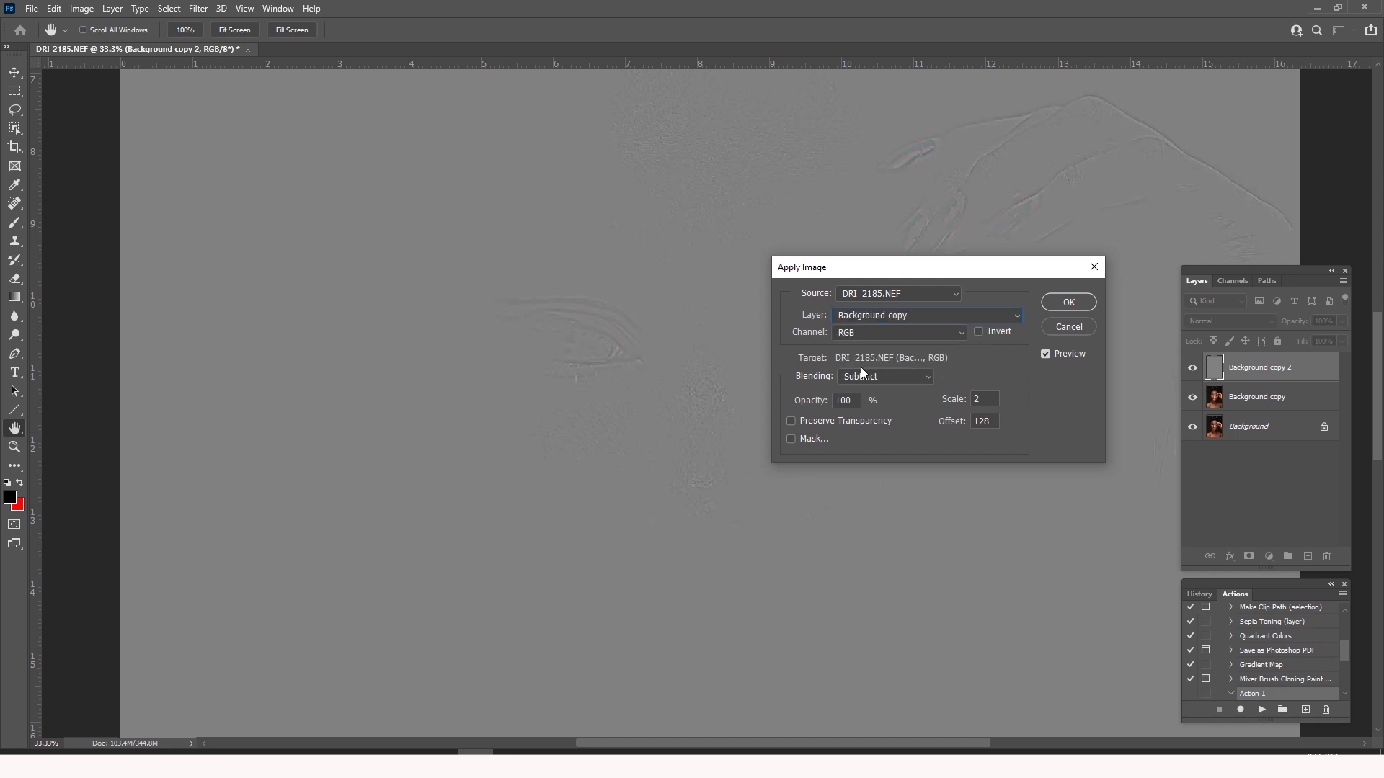
click(927, 377)
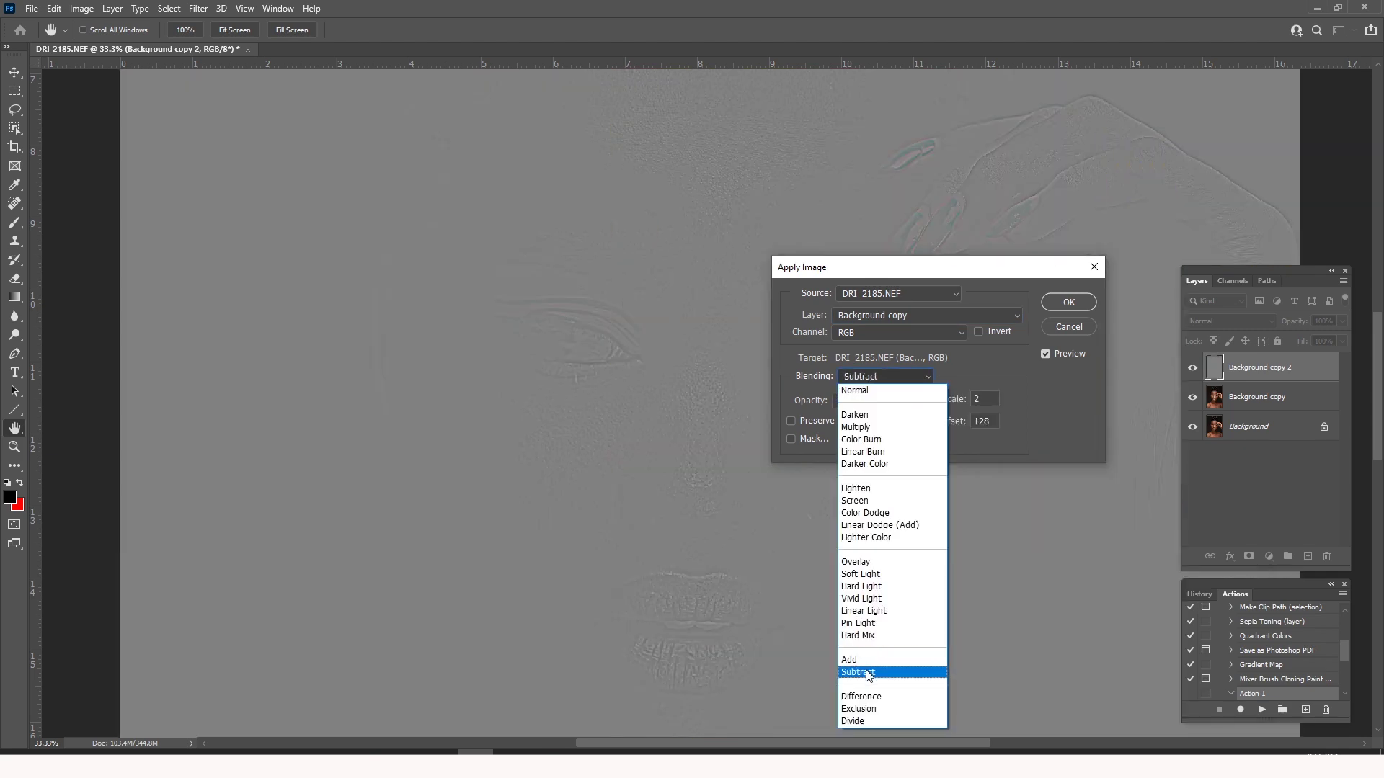
click(869, 669)
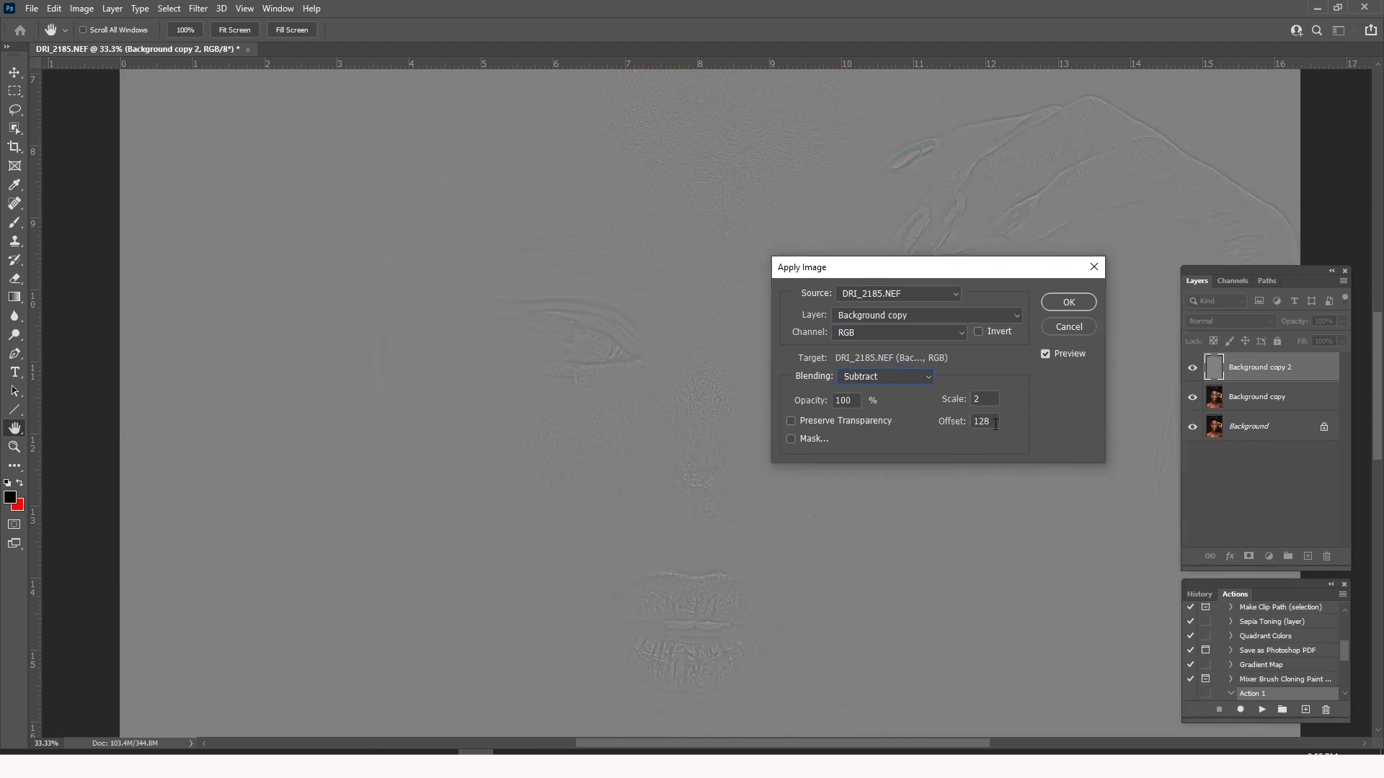
click(1067, 302)
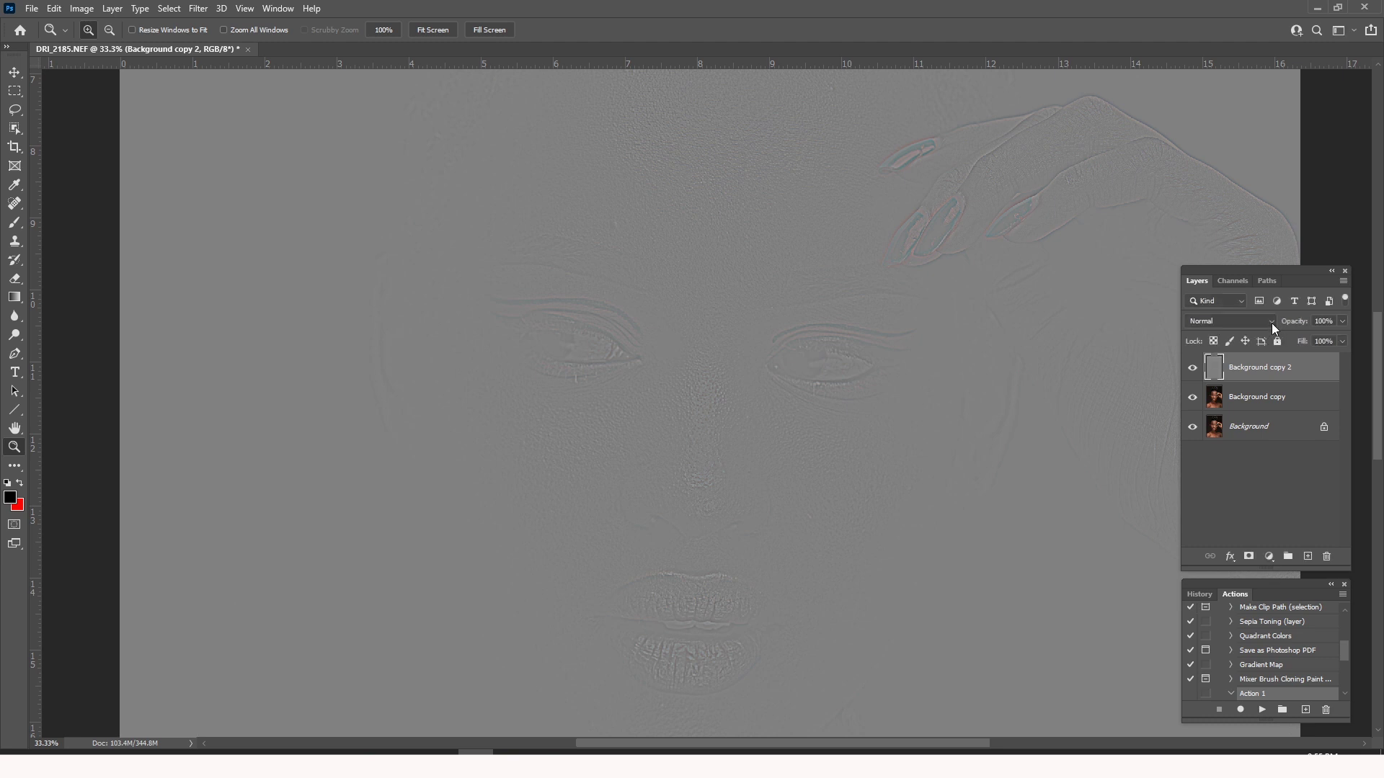
click(1270, 322)
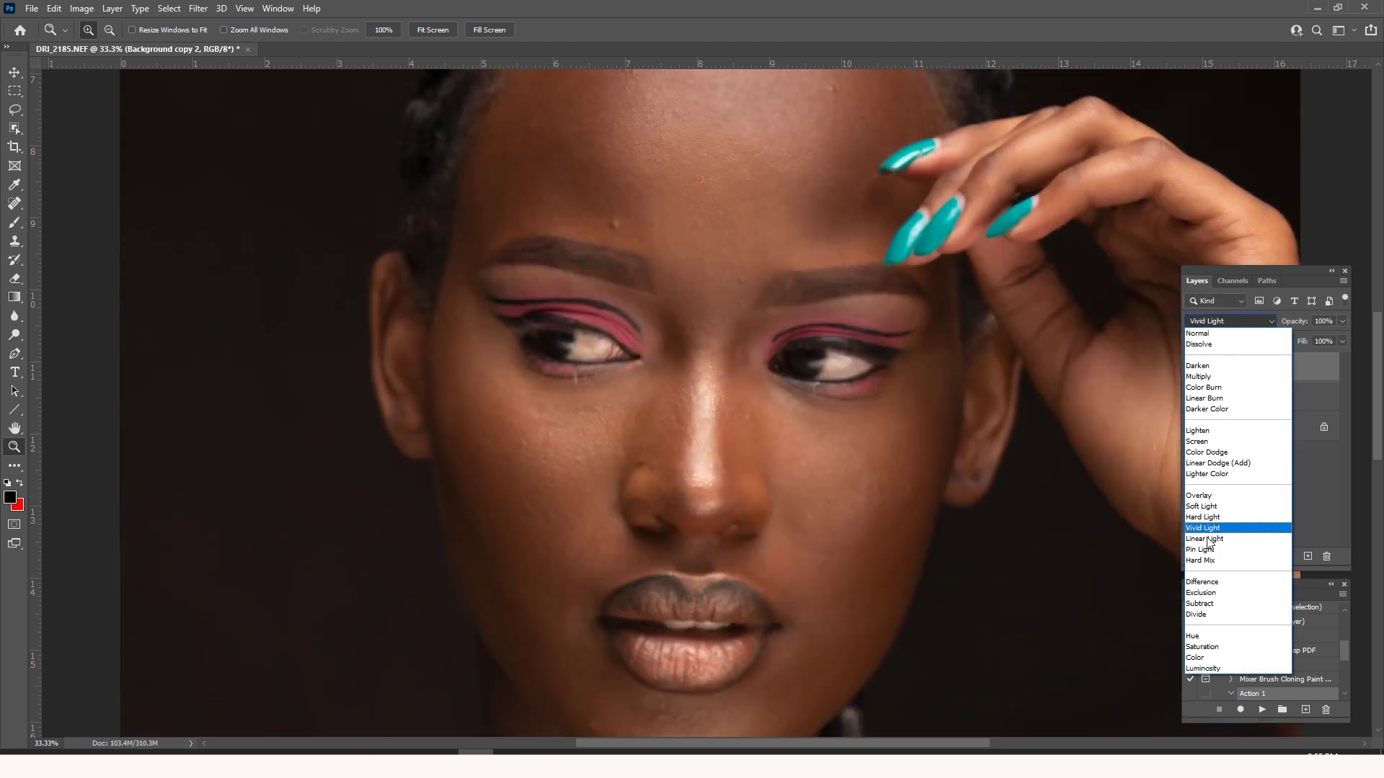
- Switch Background copy 2 to Linear Light blending and hide Background copy to compare
click(1209, 540)
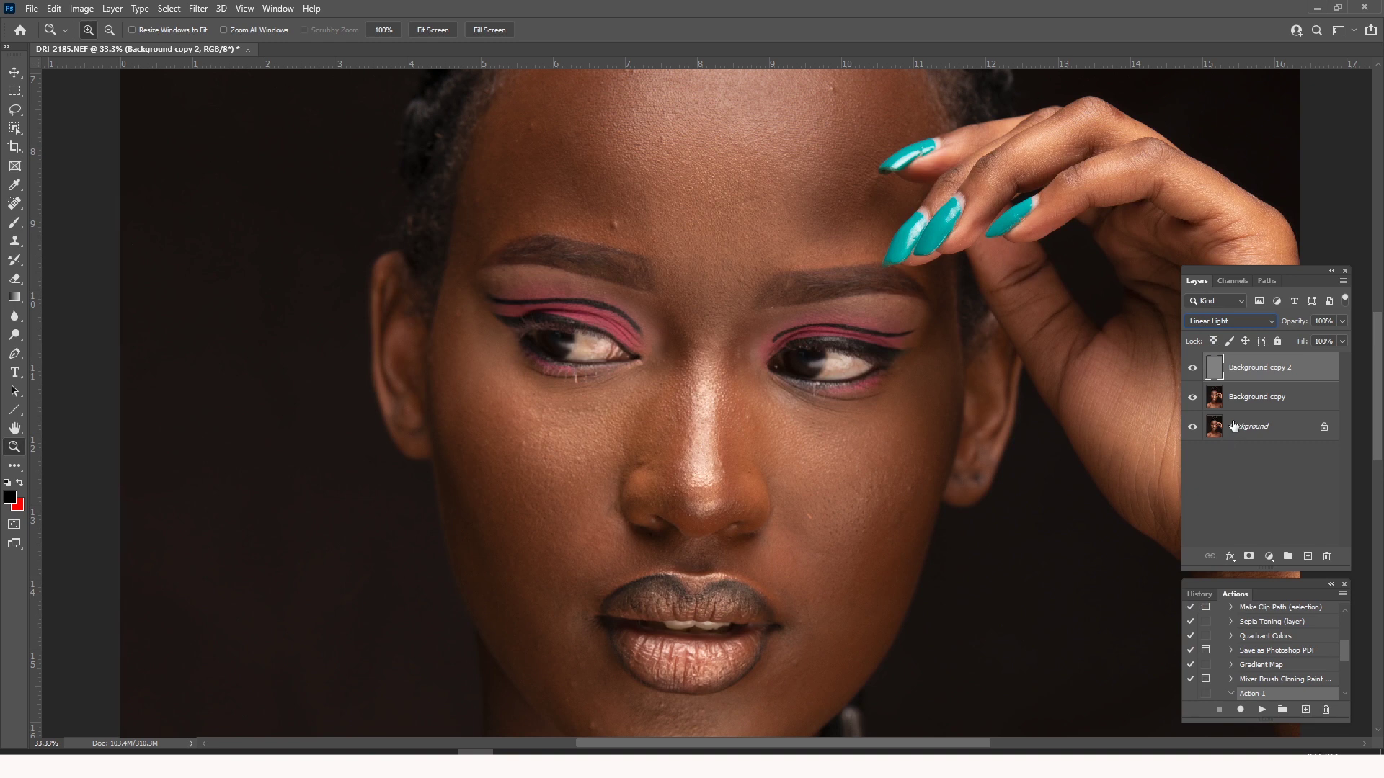
click(1192, 401)
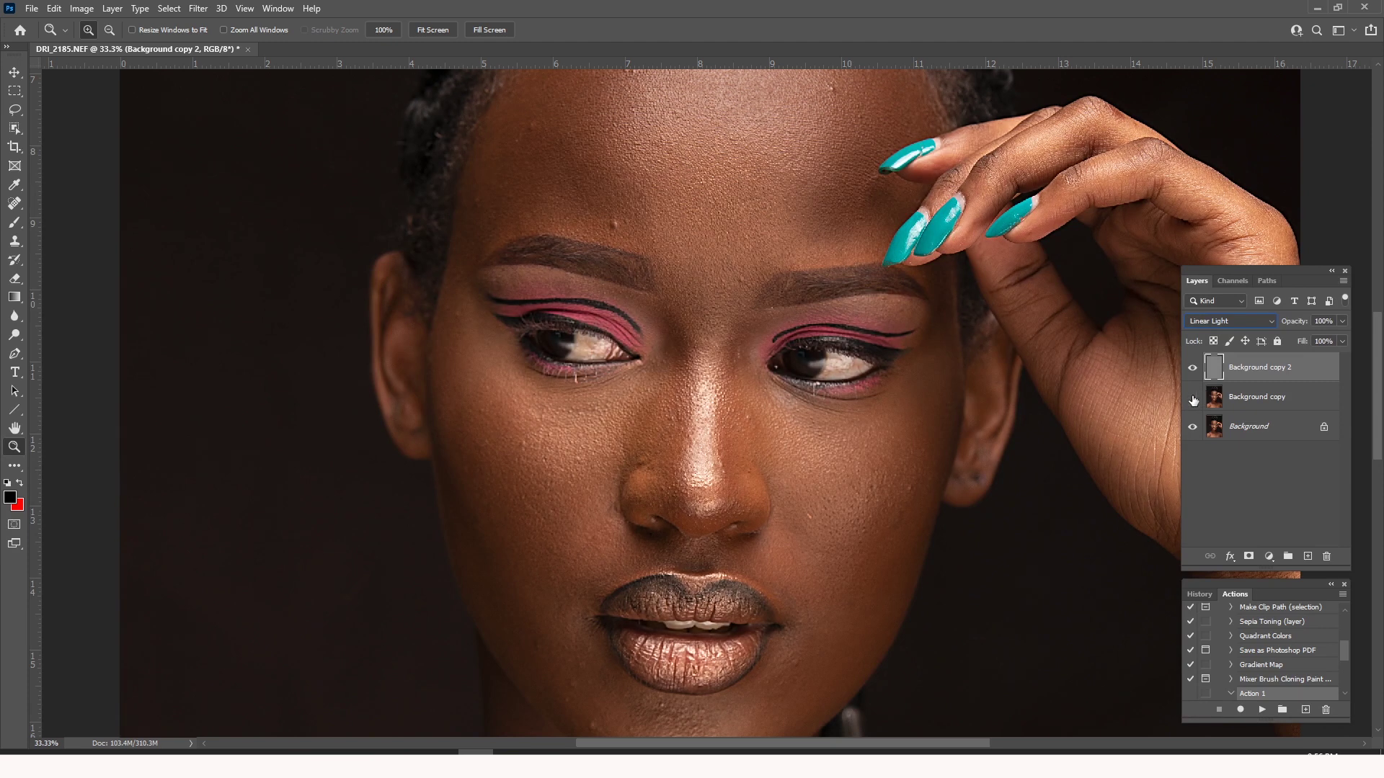
click(1192, 398)
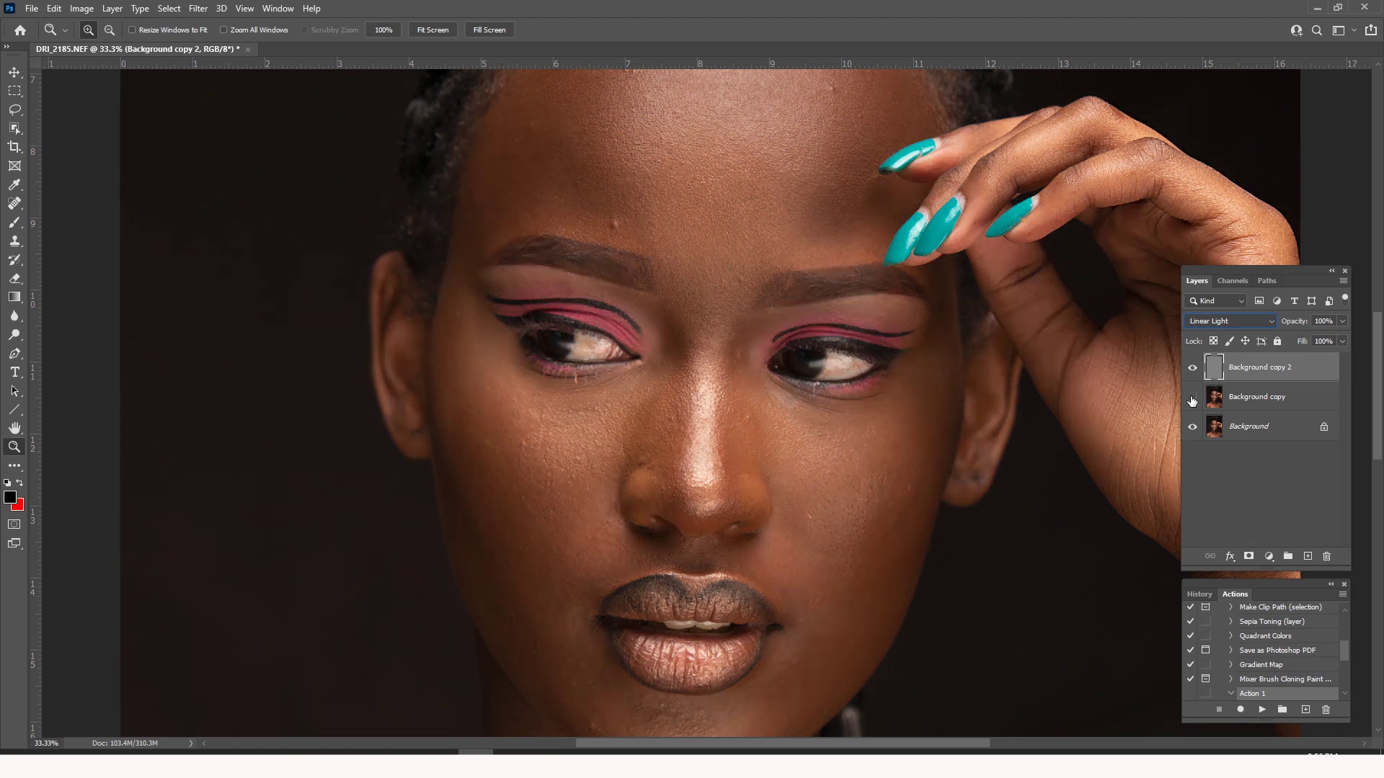
click(1192, 399)
- Zoom on the cheek, toggle Background copy on and off, leaving it hidden, and pan the face
click(480, 474)
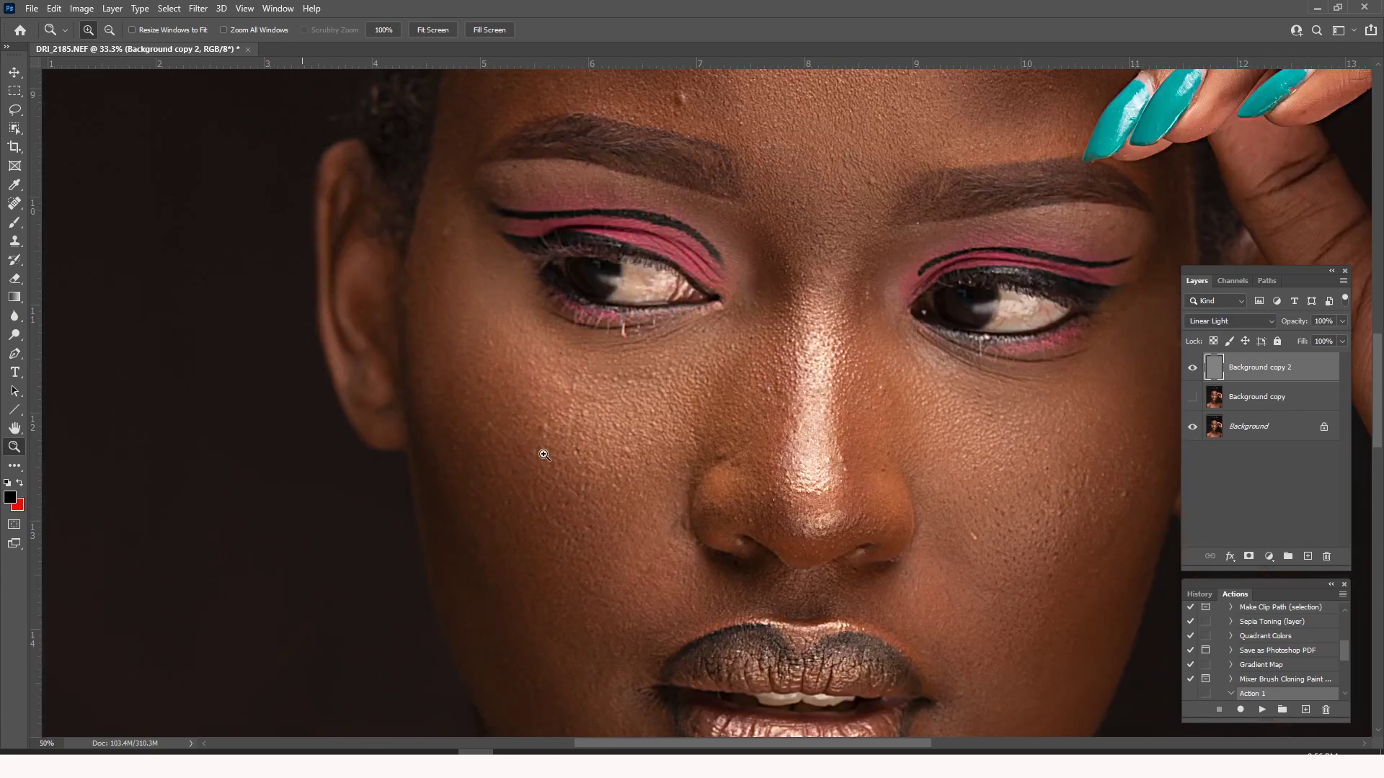
click(1192, 398)
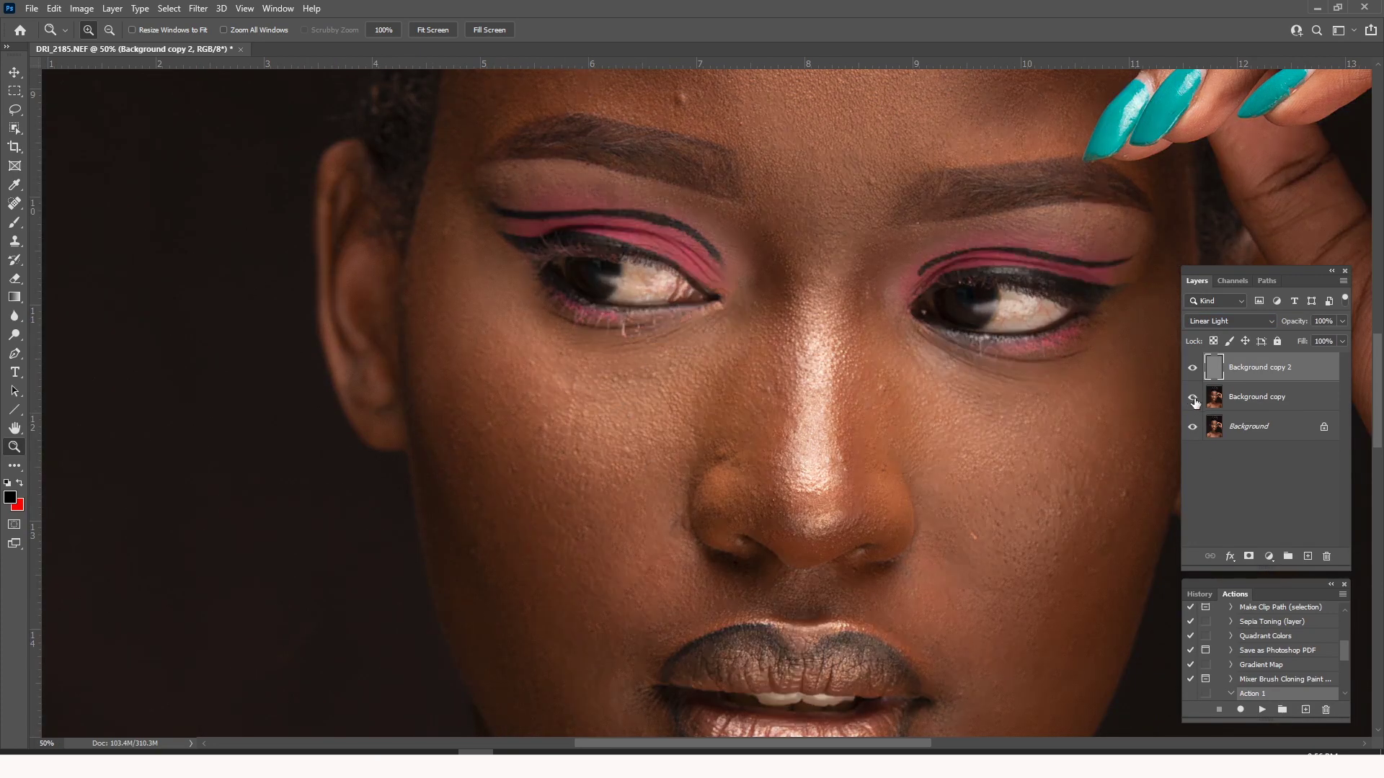
click(1192, 398)
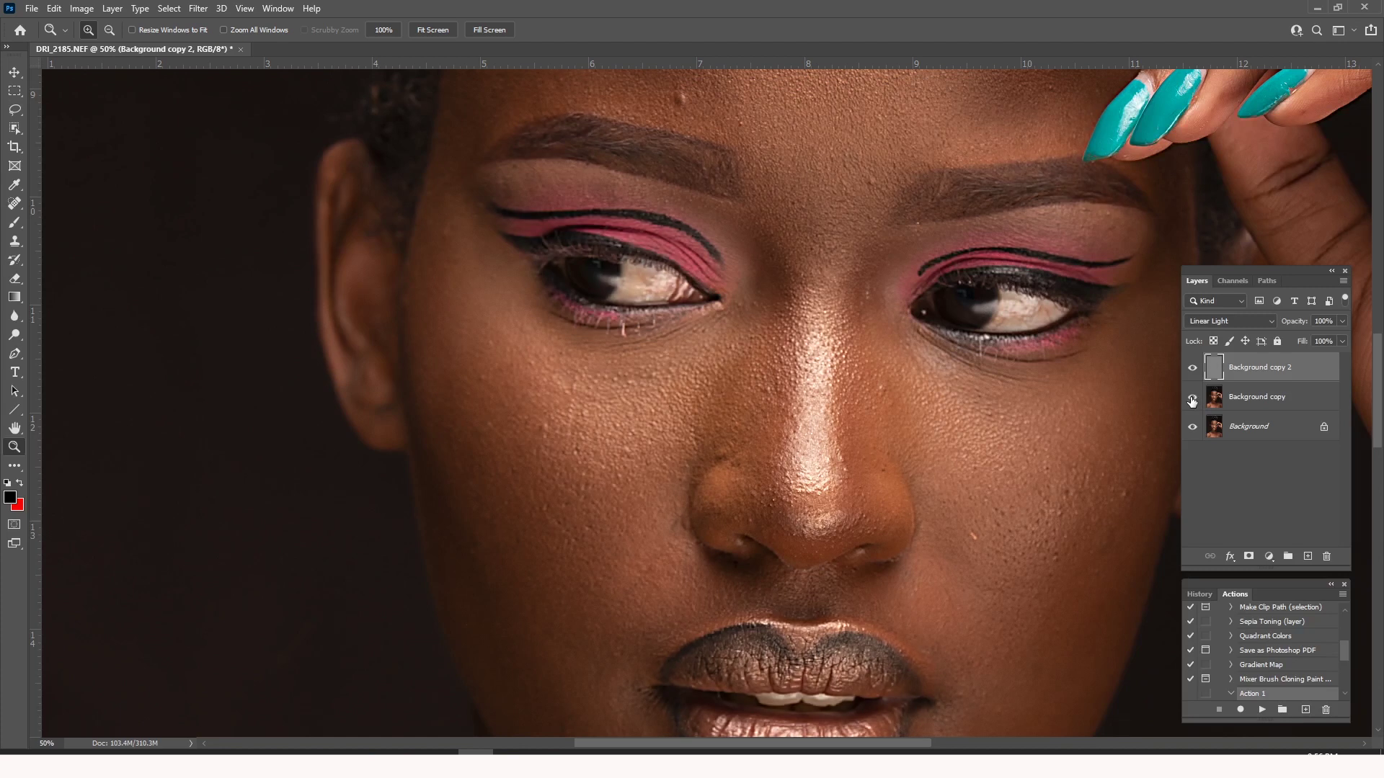
click(1191, 400)
click(1192, 400)
drag(830, 248, 779, 485)
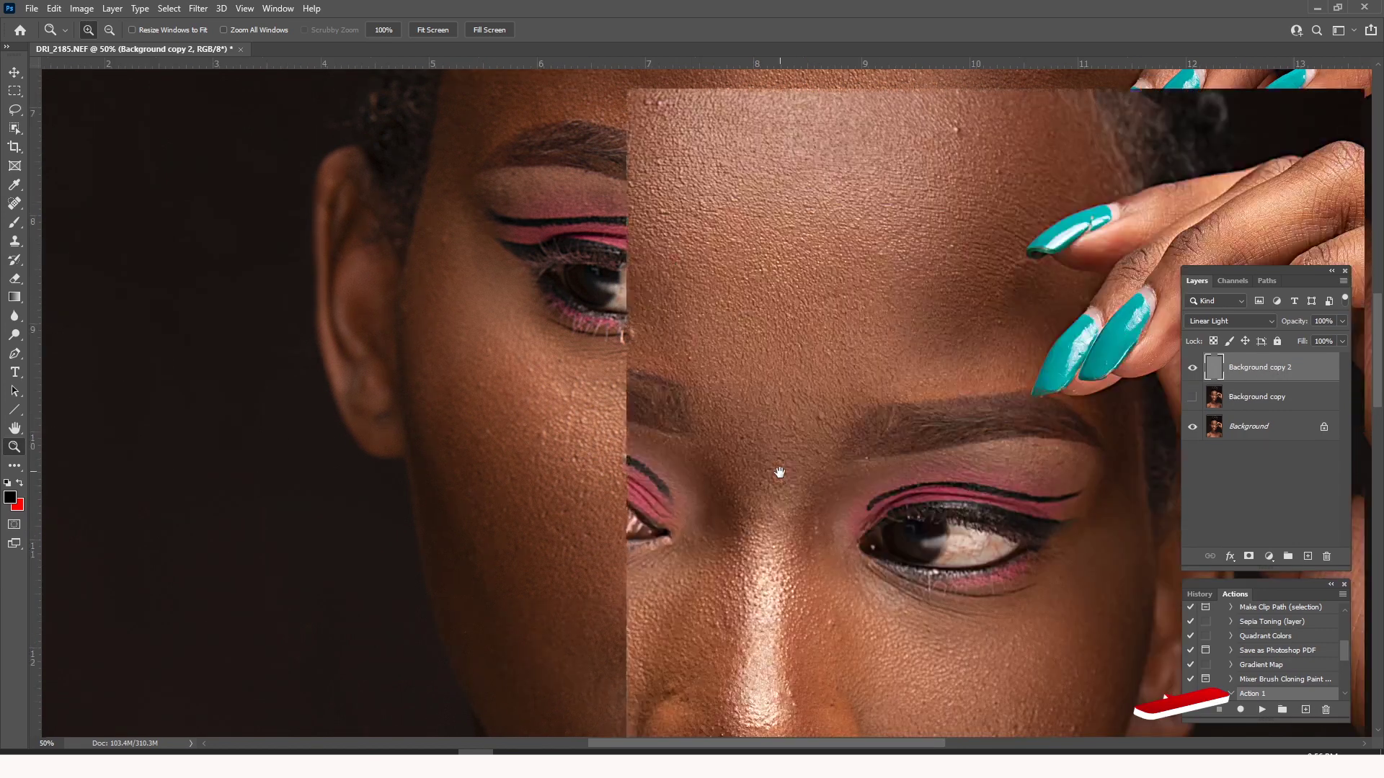
drag(745, 343, 799, 87)
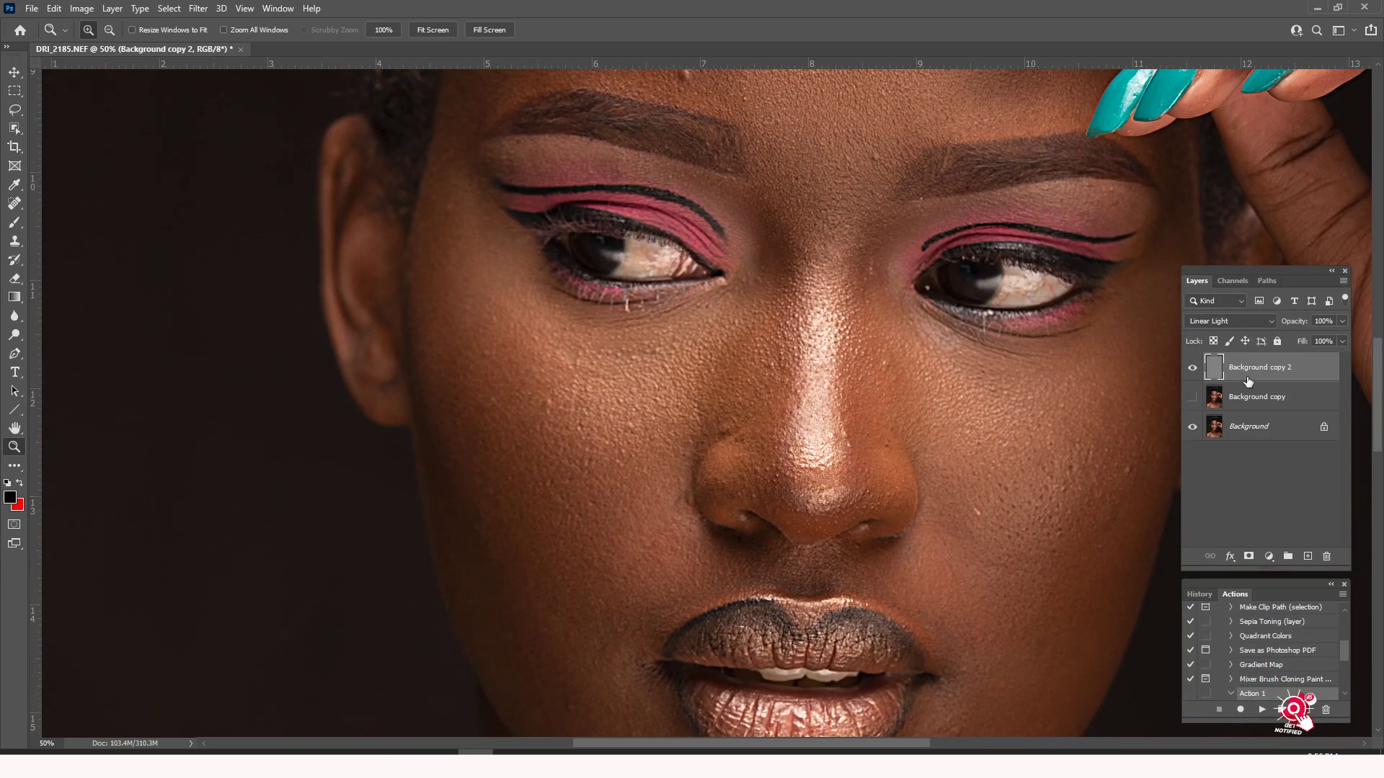
- Add a layer mask, rename the Linear Light layer 'sharpness', and invert the mask to black
click(1248, 557)
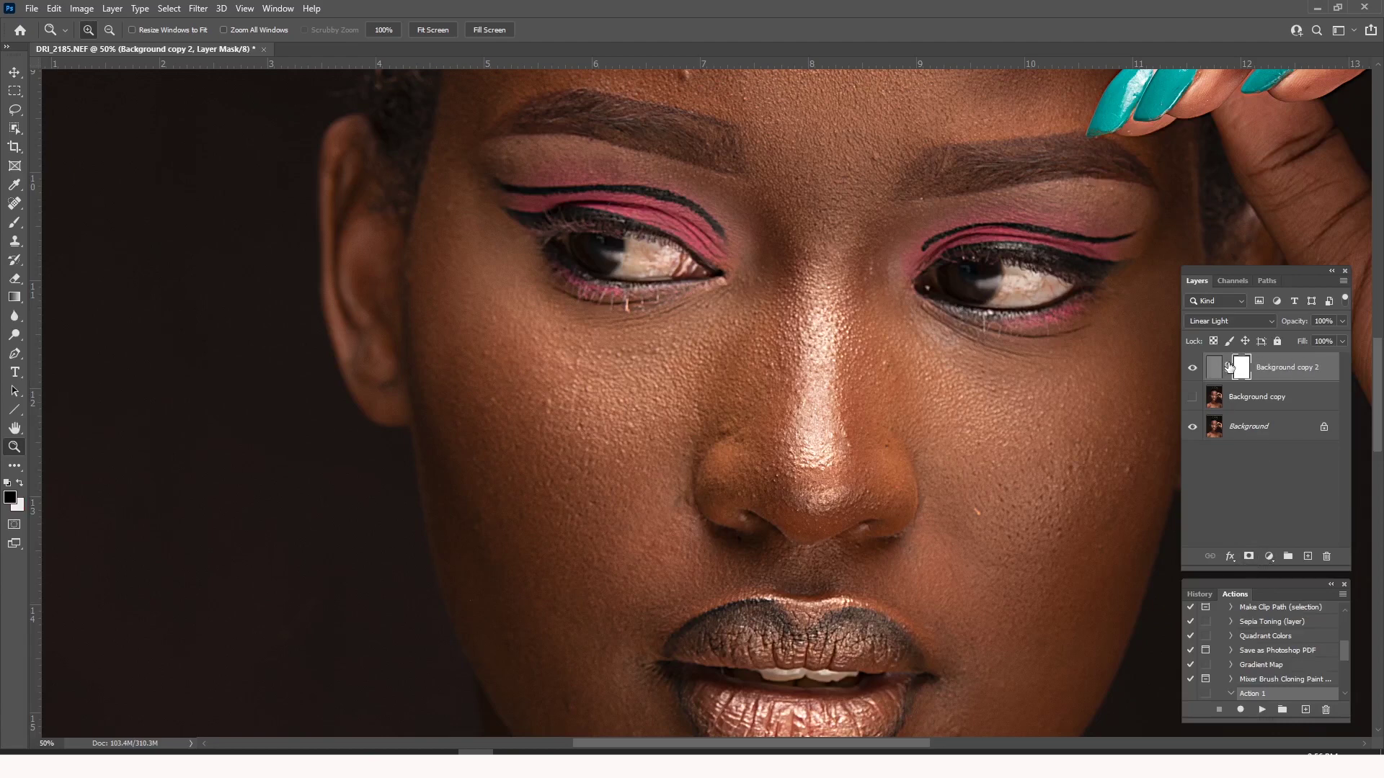
double_click(1289, 368)
text(sharpness)
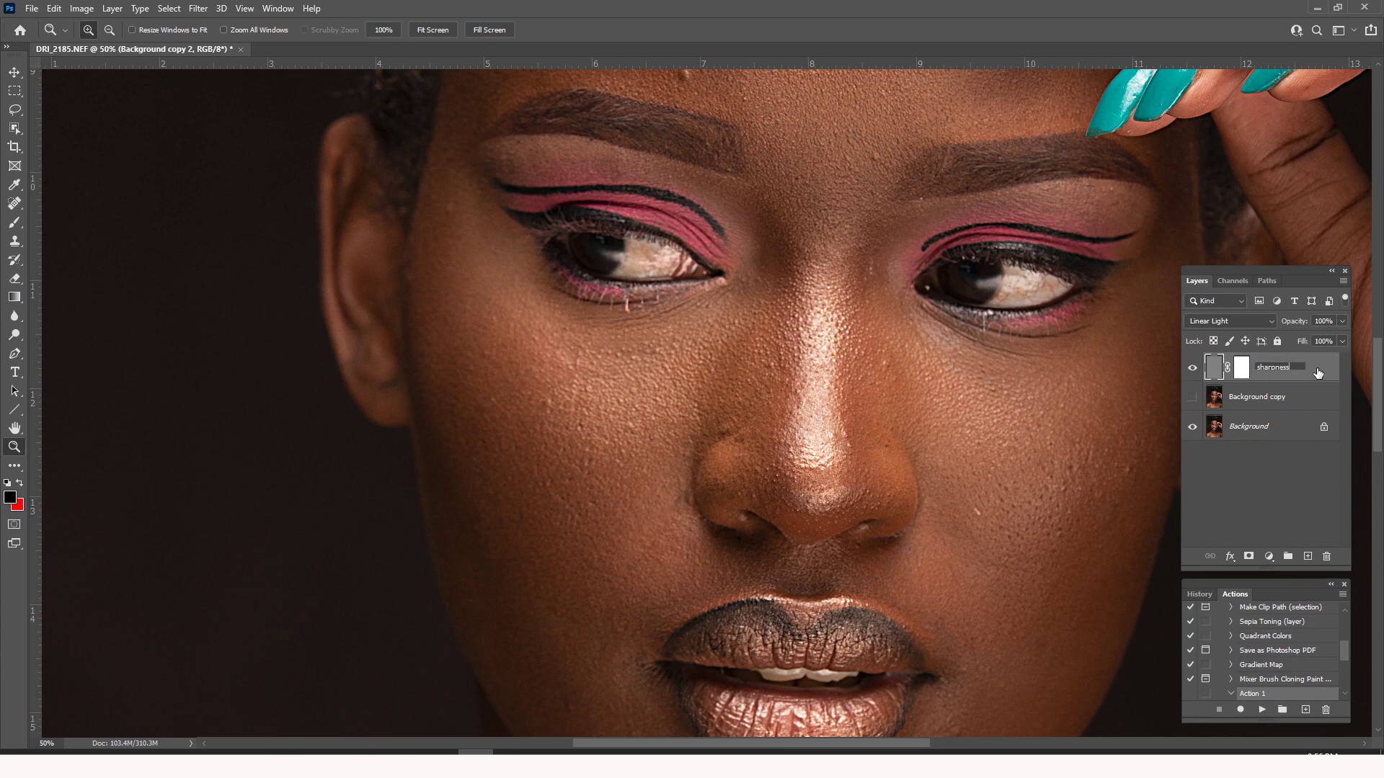
key(Return)
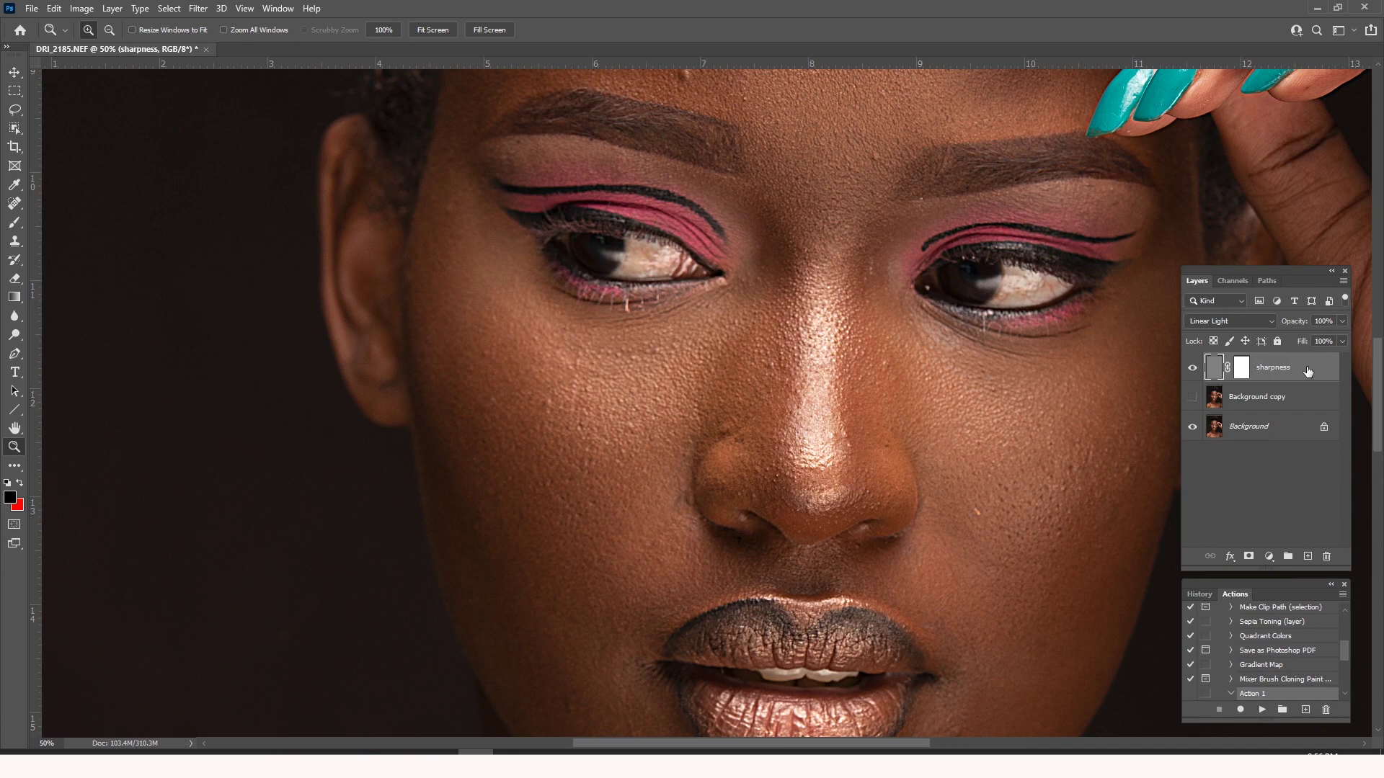
click(1242, 372)
key(ctrl+i)
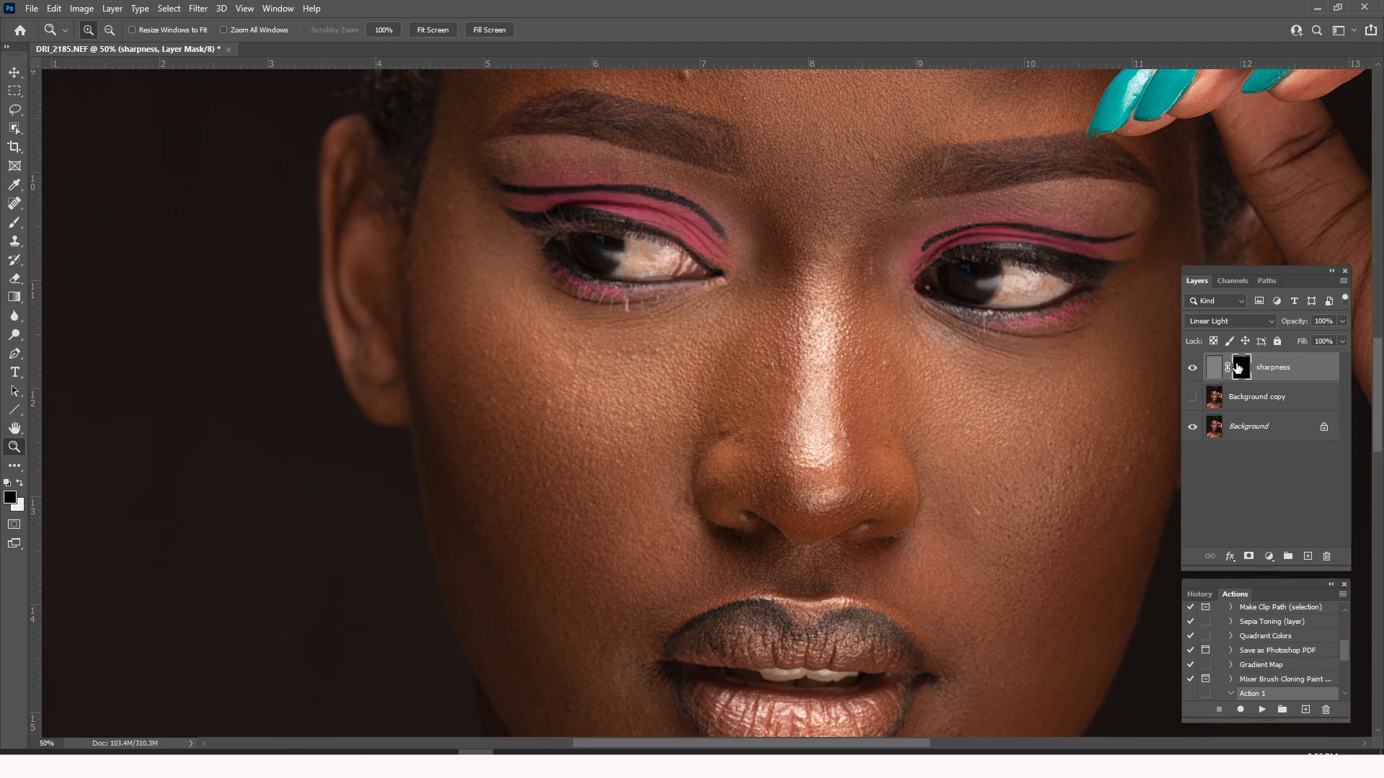
- Set up a 291 px, 0% hardness brush painting in white
click(15, 222)
right_click(461, 328)
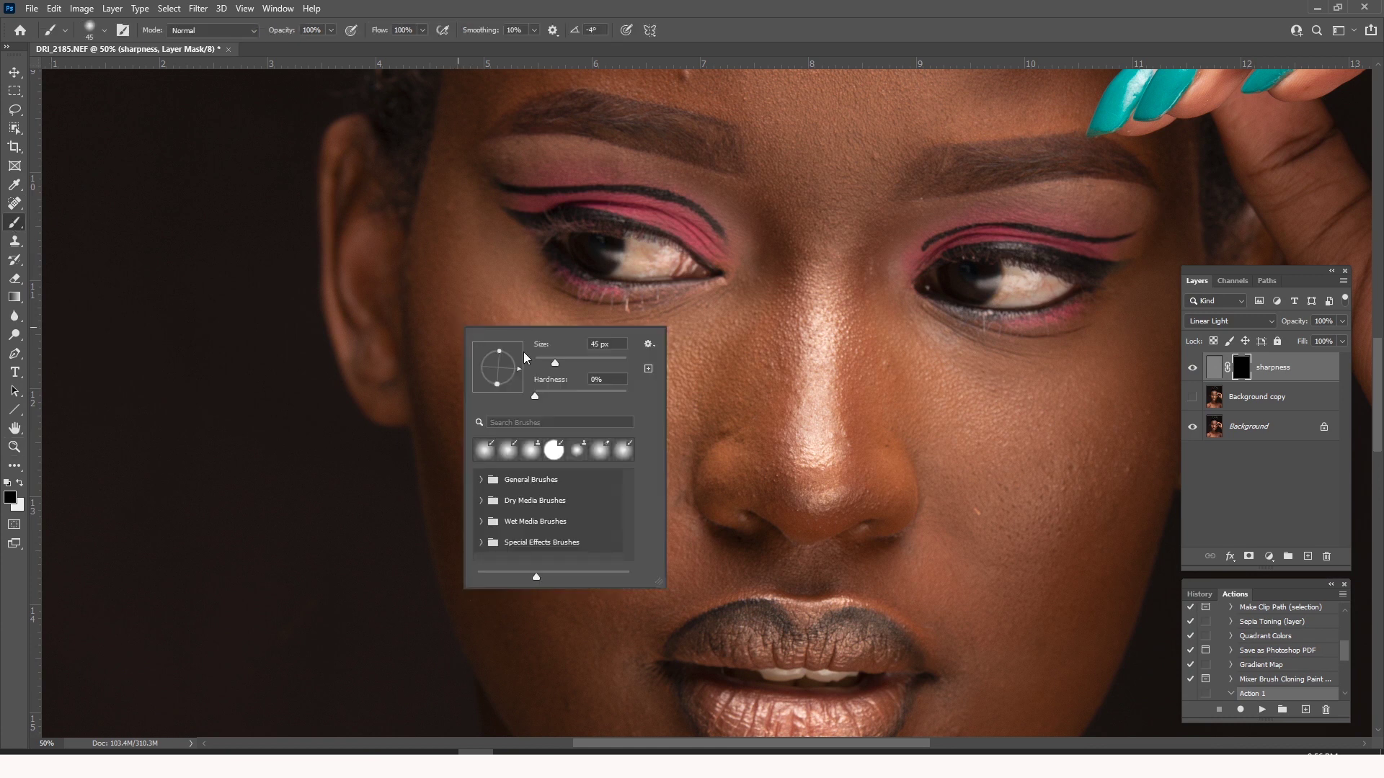
click(598, 361)
drag(603, 369, 610, 369)
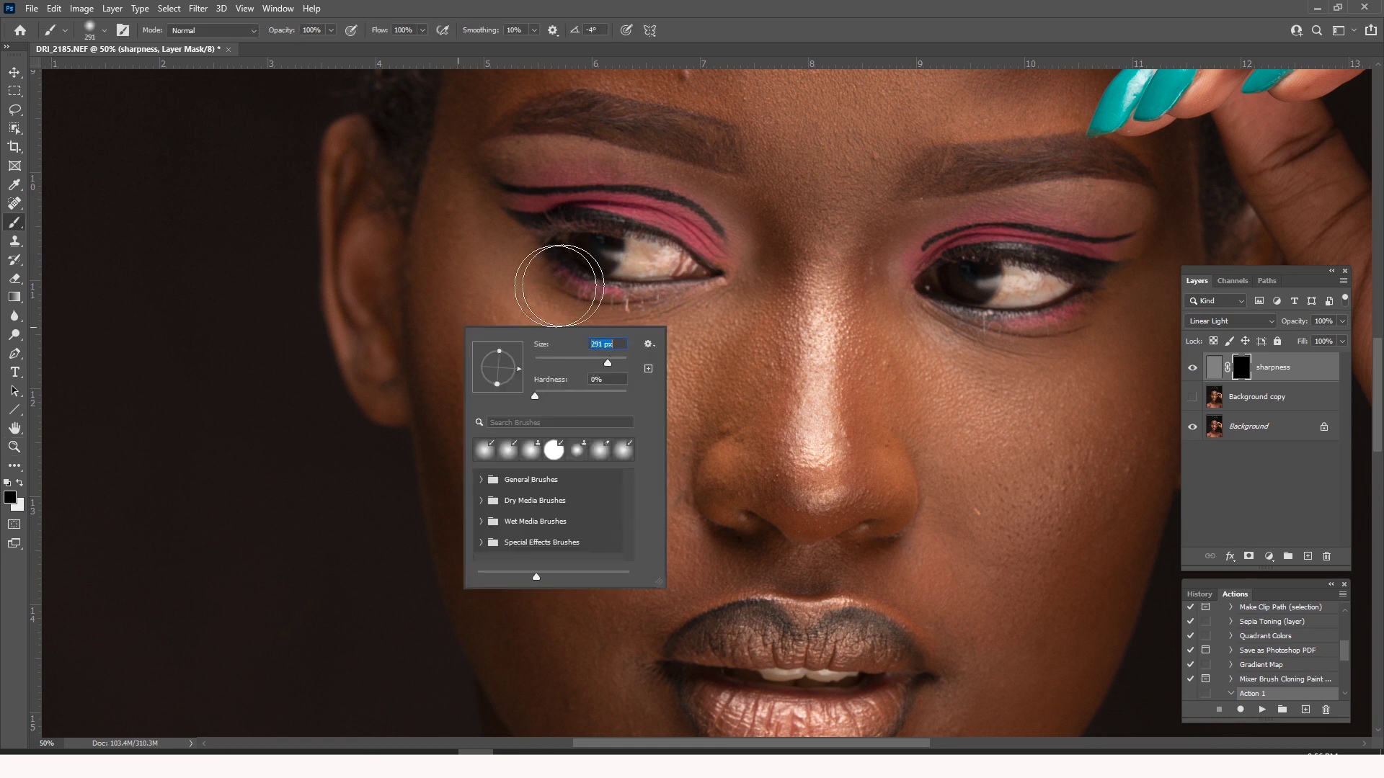
click(447, 272)
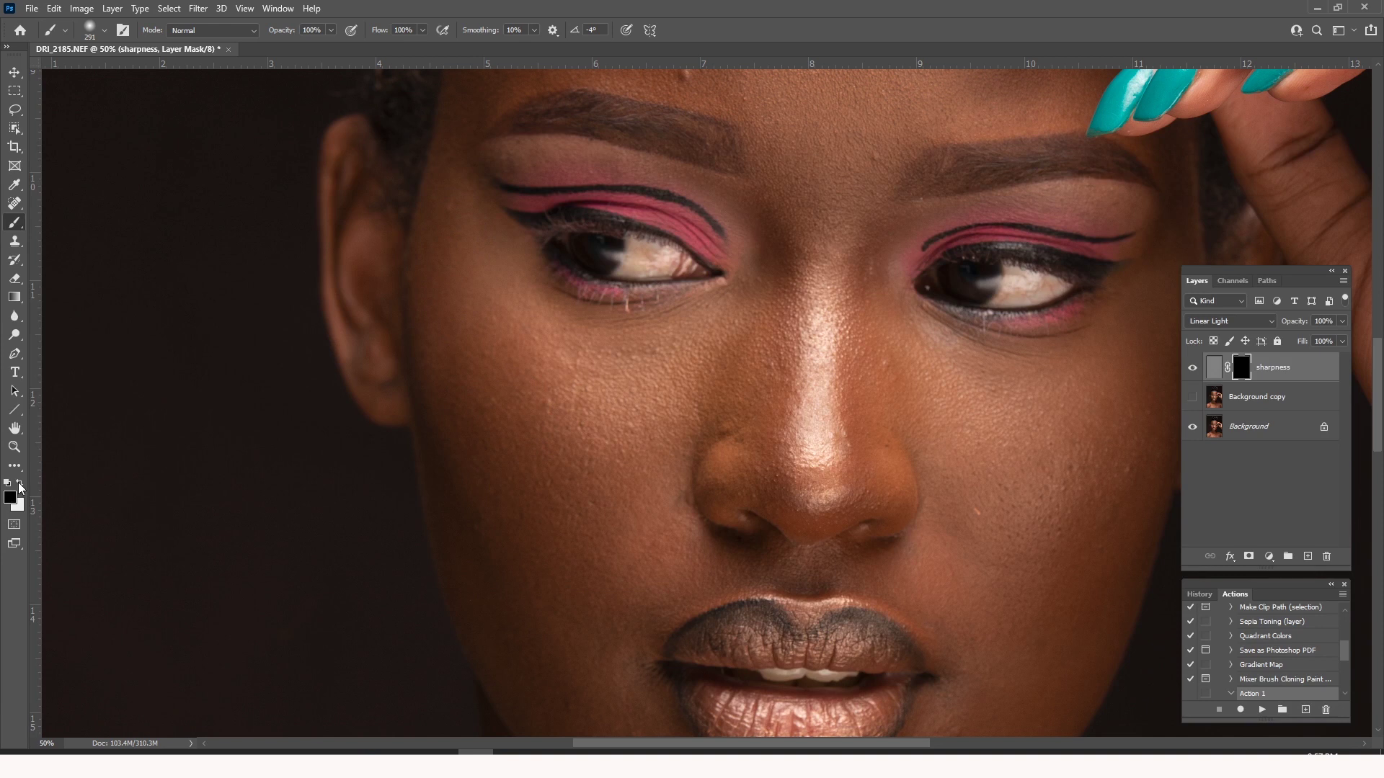
click(21, 486)
- Paint white on the sharpness mask over the left cheek and eye
click(509, 341)
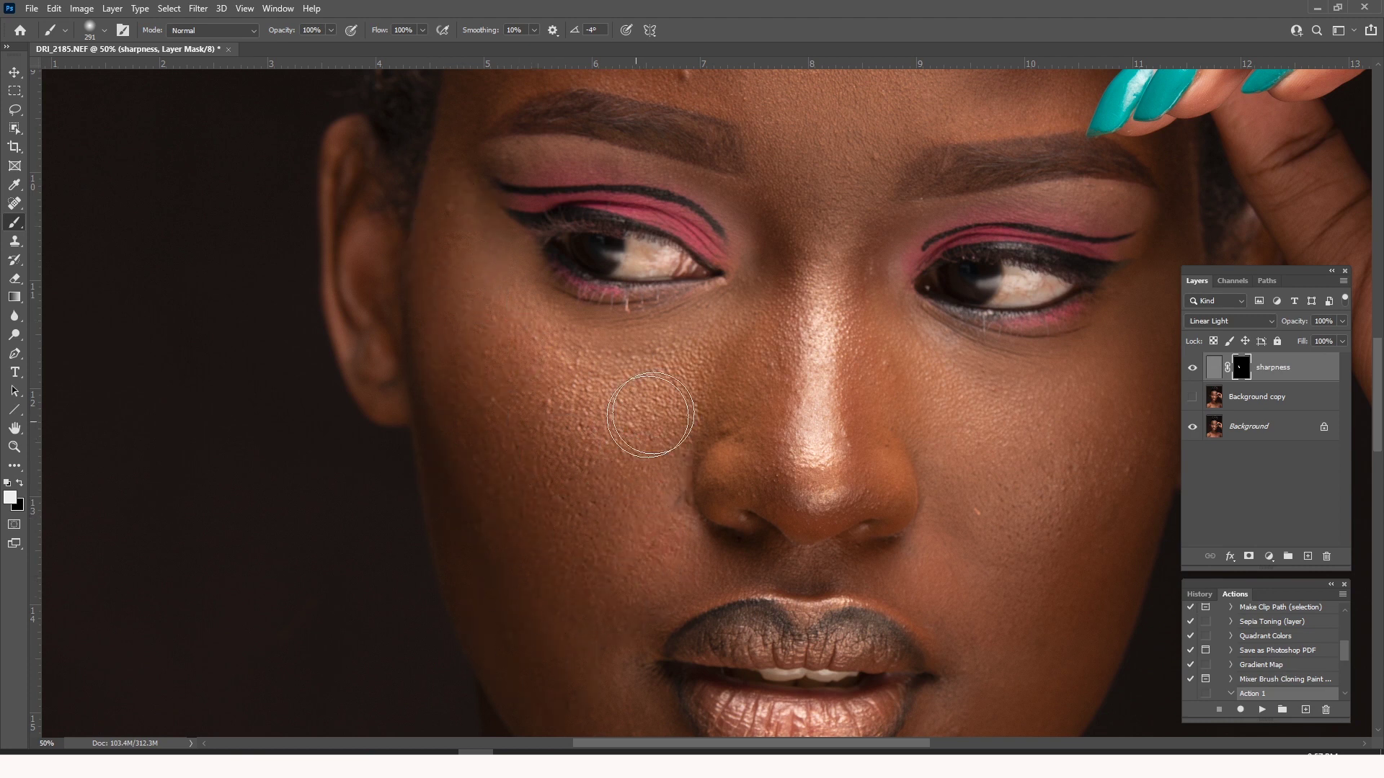
mouse_move(518, 239)
mouse_down()
mouse_move(562, 254)
mouse_move(582, 239)
mouse_move(662, 278)
mouse_move(571, 231)
mouse_move(697, 266)
mouse_move(644, 354)
mouse_move(715, 327)
mouse_move(717, 269)
mouse_move(726, 410)
mouse_move(904, 355)
mouse_move(875, 283)
mouse_move(858, 312)
mouse_move(862, 442)
mouse_move(854, 402)
mouse_move(818, 400)
mouse_move(785, 466)
mouse_move(1025, 434)
mouse_move(974, 338)
mouse_move(951, 333)
mouse_move(1098, 315)
mouse_move(974, 493)
mouse_move(928, 391)
mouse_up()
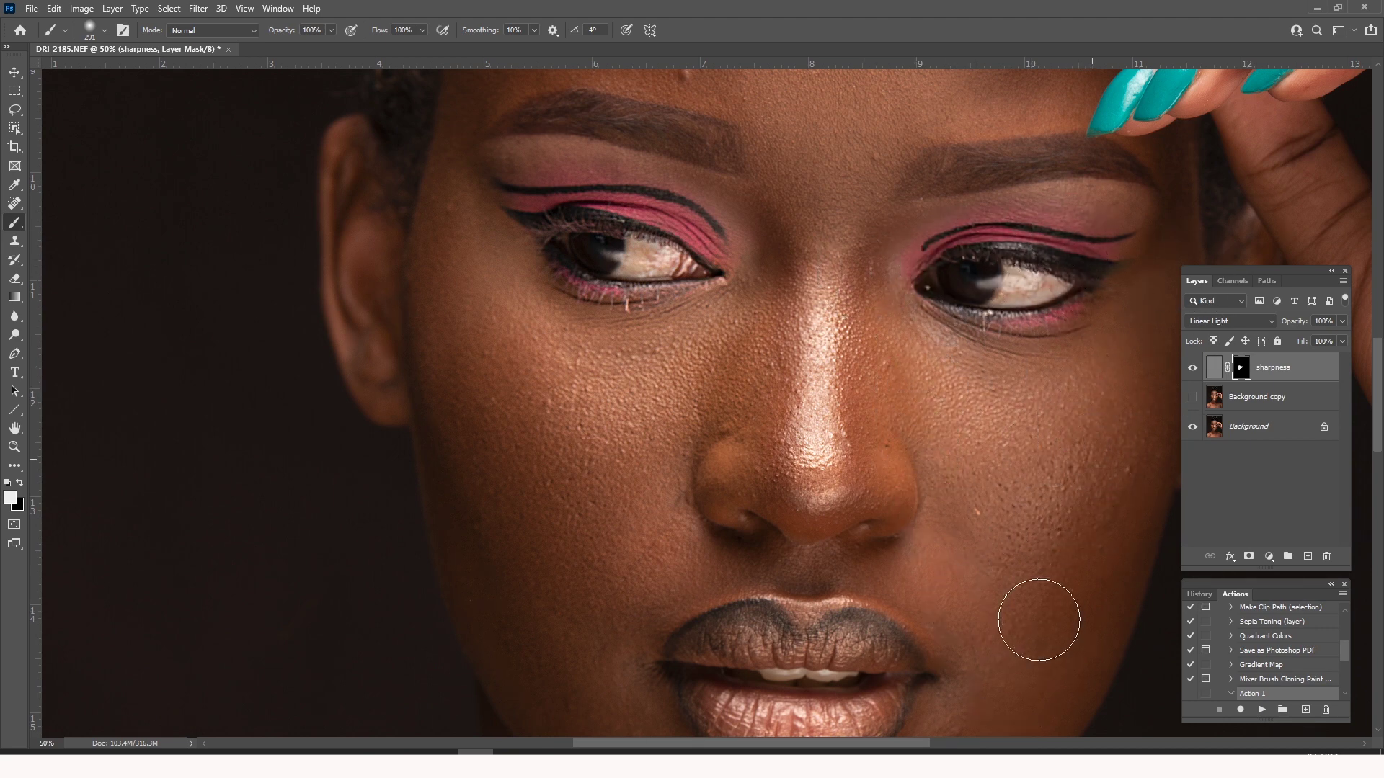
drag(1041, 565, 1028, 312)
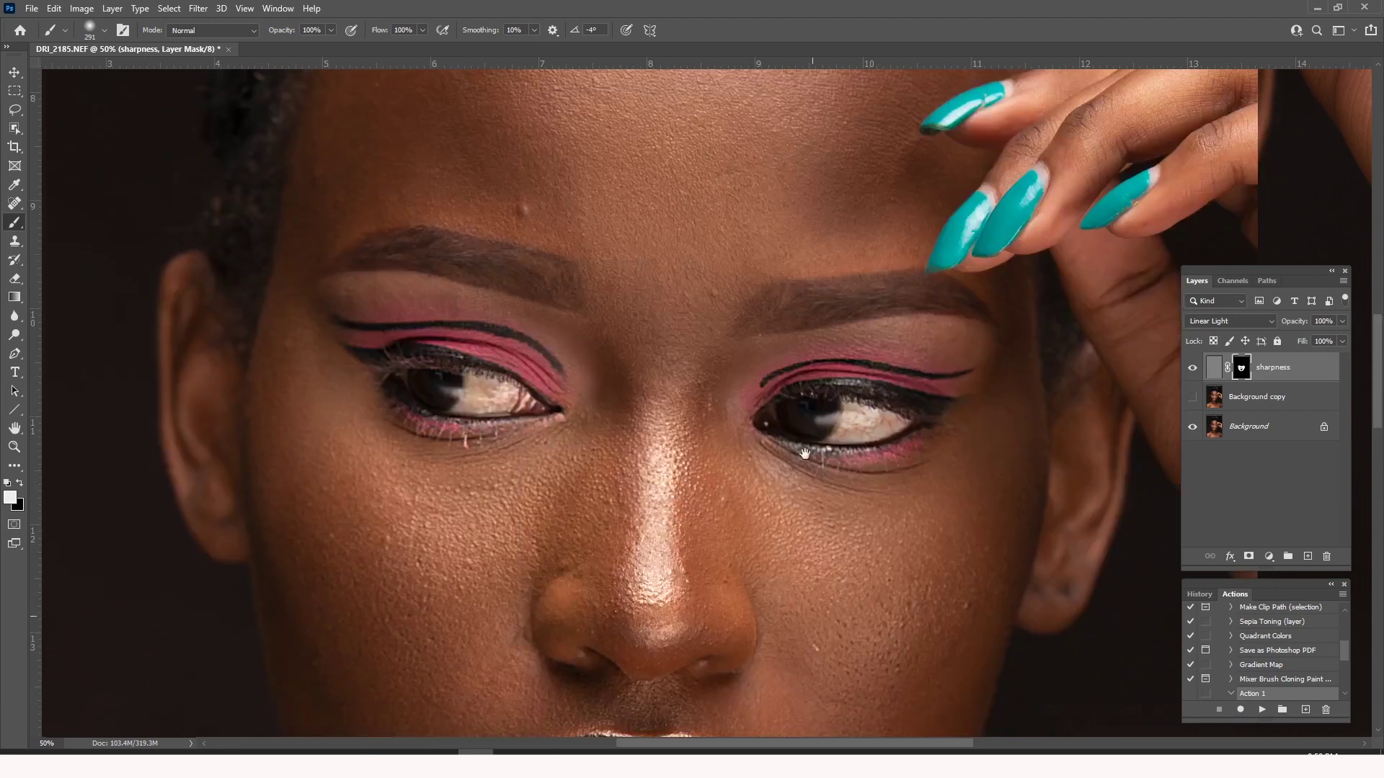
- Pan back to the eyes and zoom out to view the whole portrait
drag(809, 452, 805, 469)
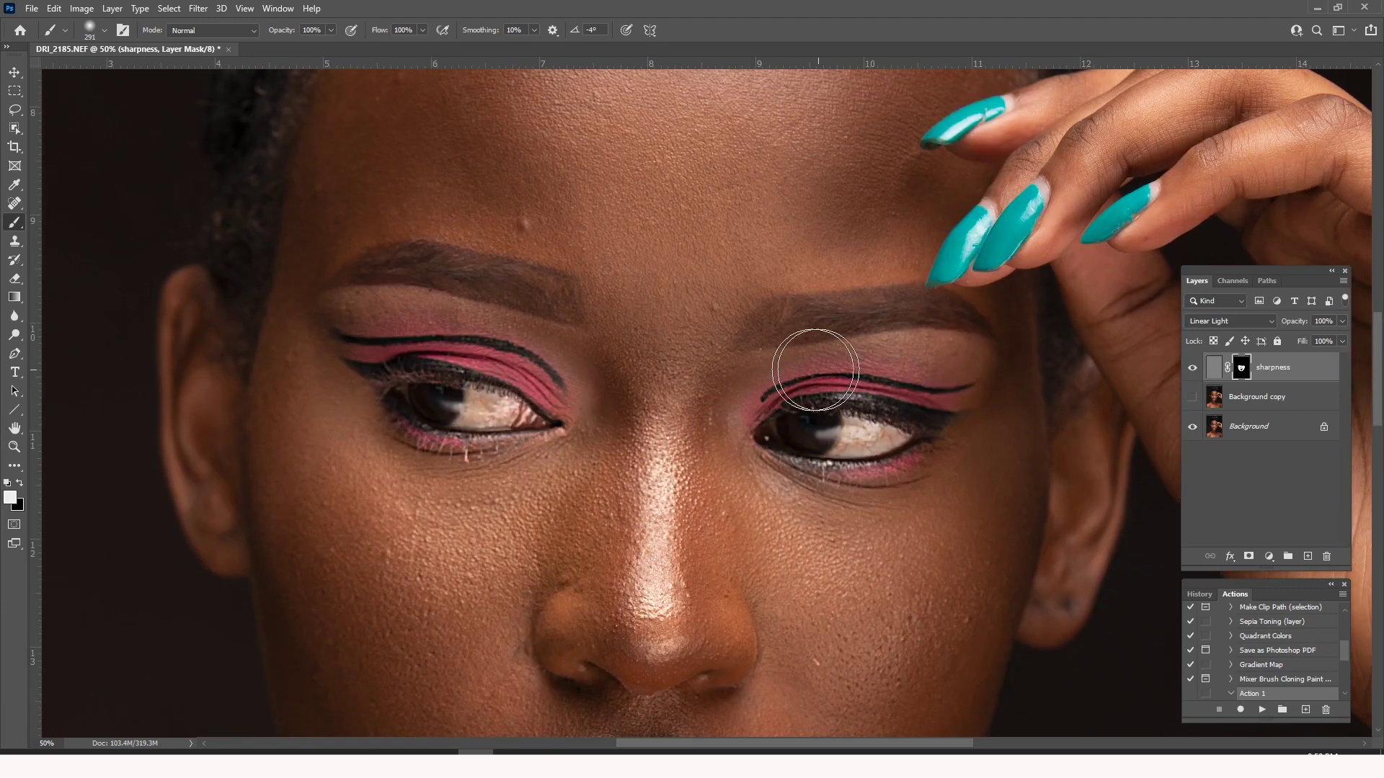
scroll(716, 399, down, 5)
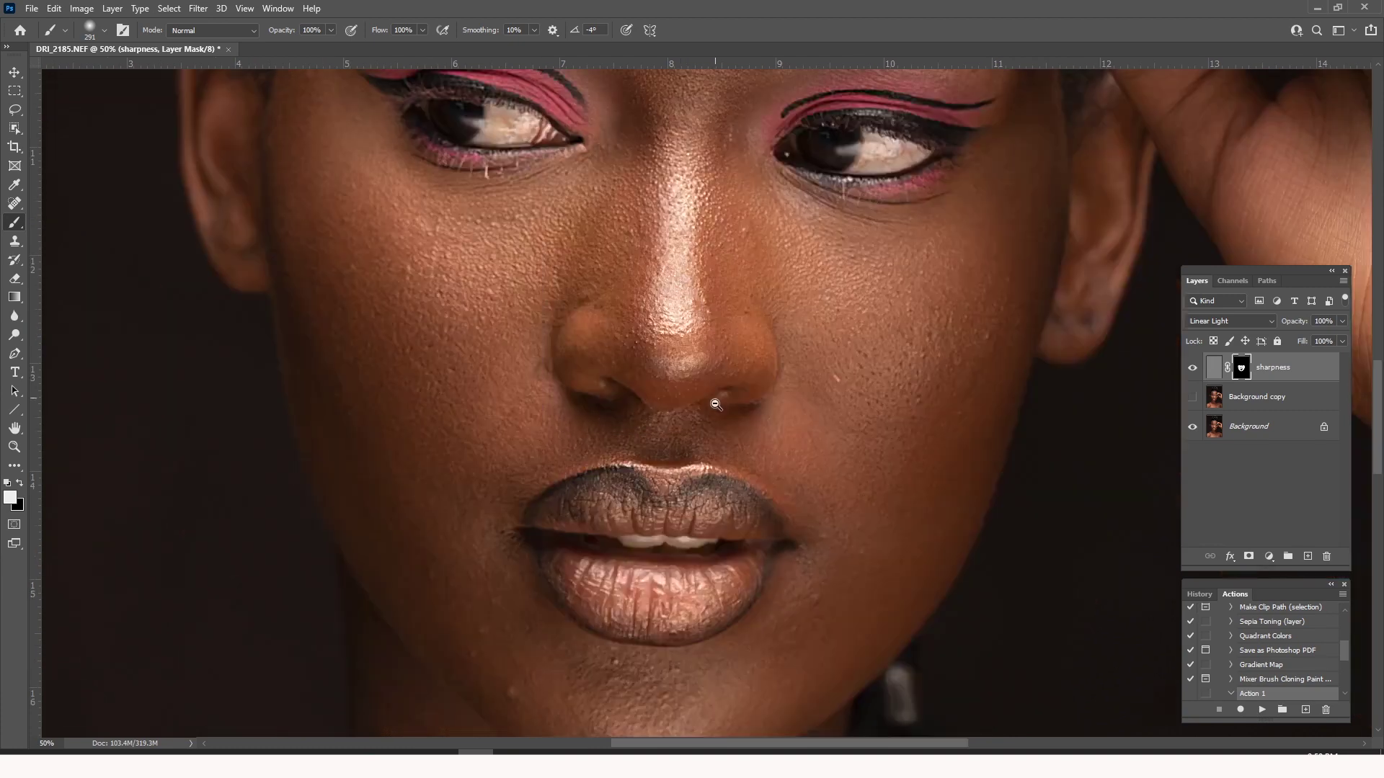
alt+click(716, 398)
alt+click(715, 398)
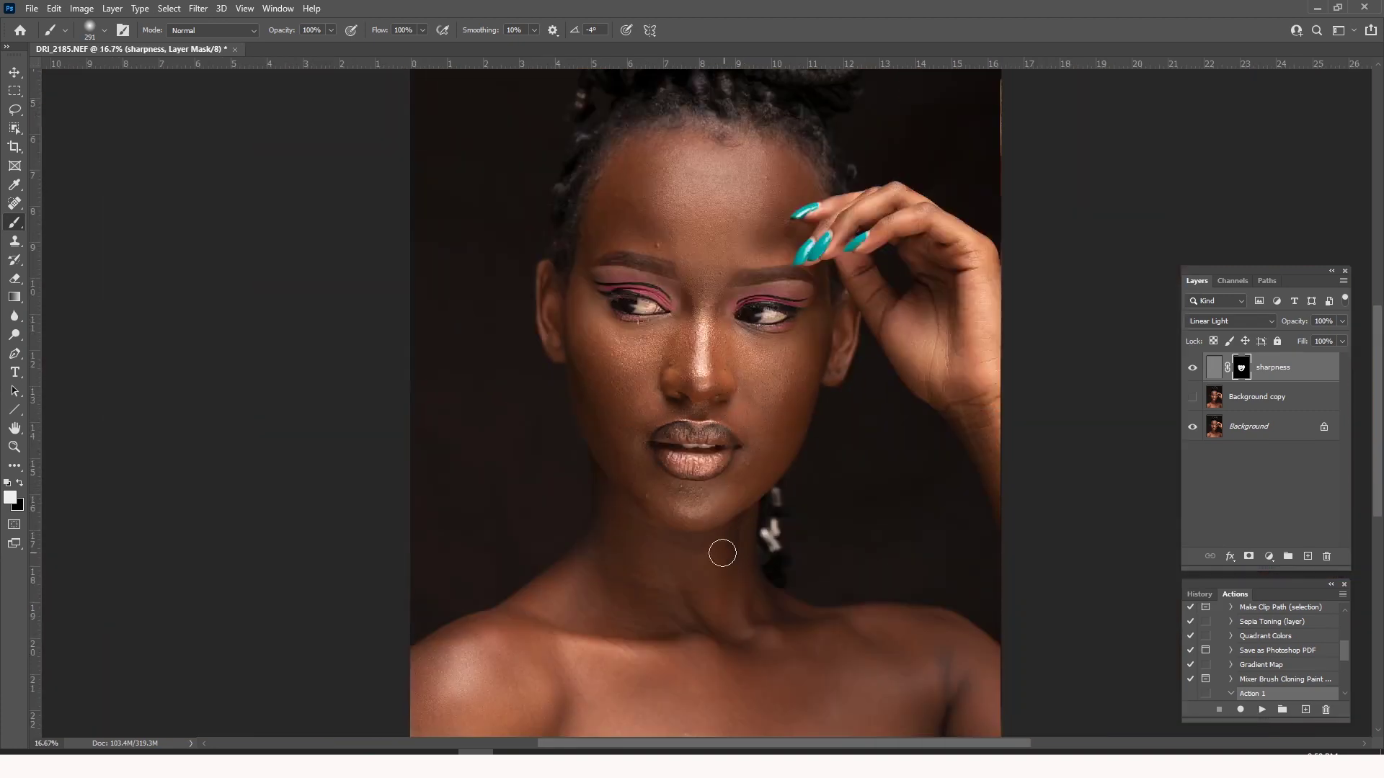
- Paint the neck and shoulders with a 448 px brush, then group sharpness and Background copy
right_click(648, 584)
drag(806, 530, 808, 530)
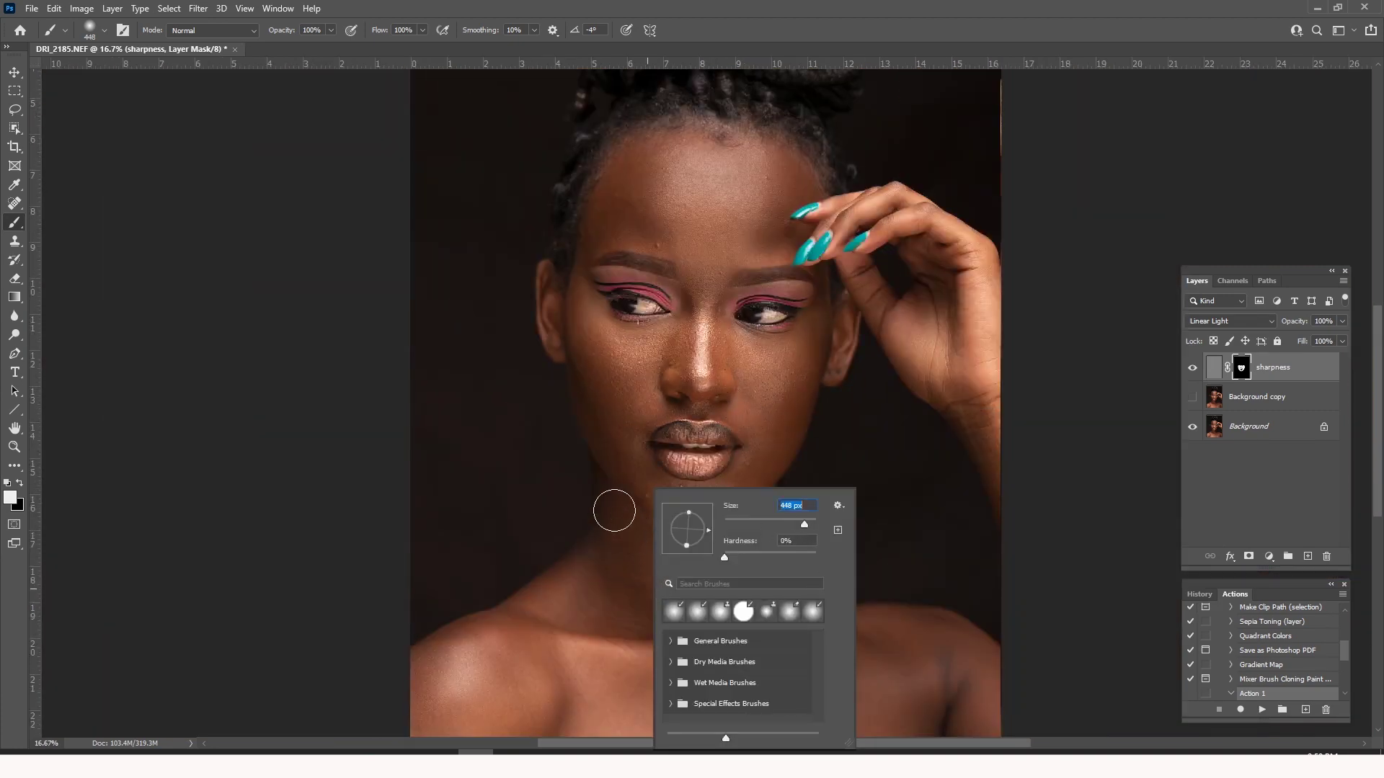
click(612, 504)
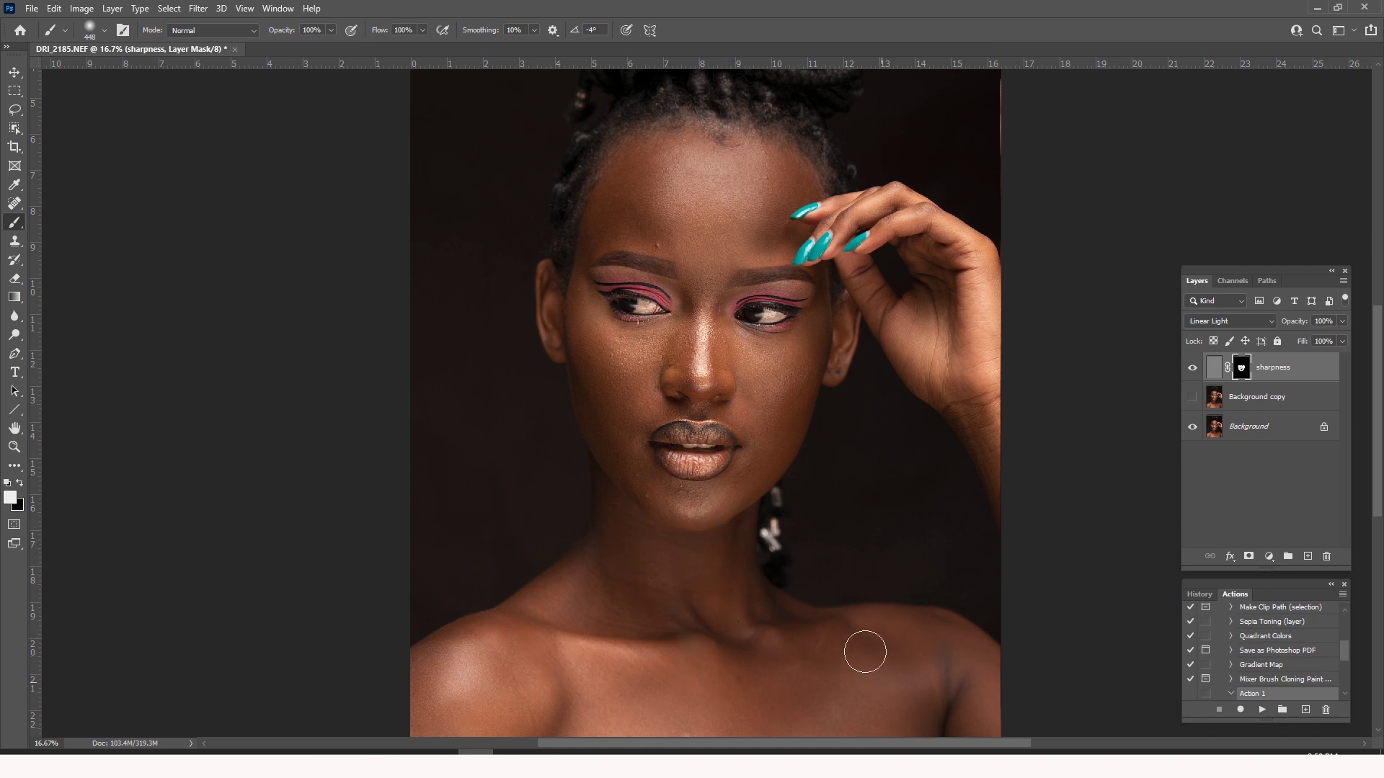
mouse_move(823, 725)
mouse_down()
mouse_move(887, 662)
mouse_move(957, 547)
mouse_up()
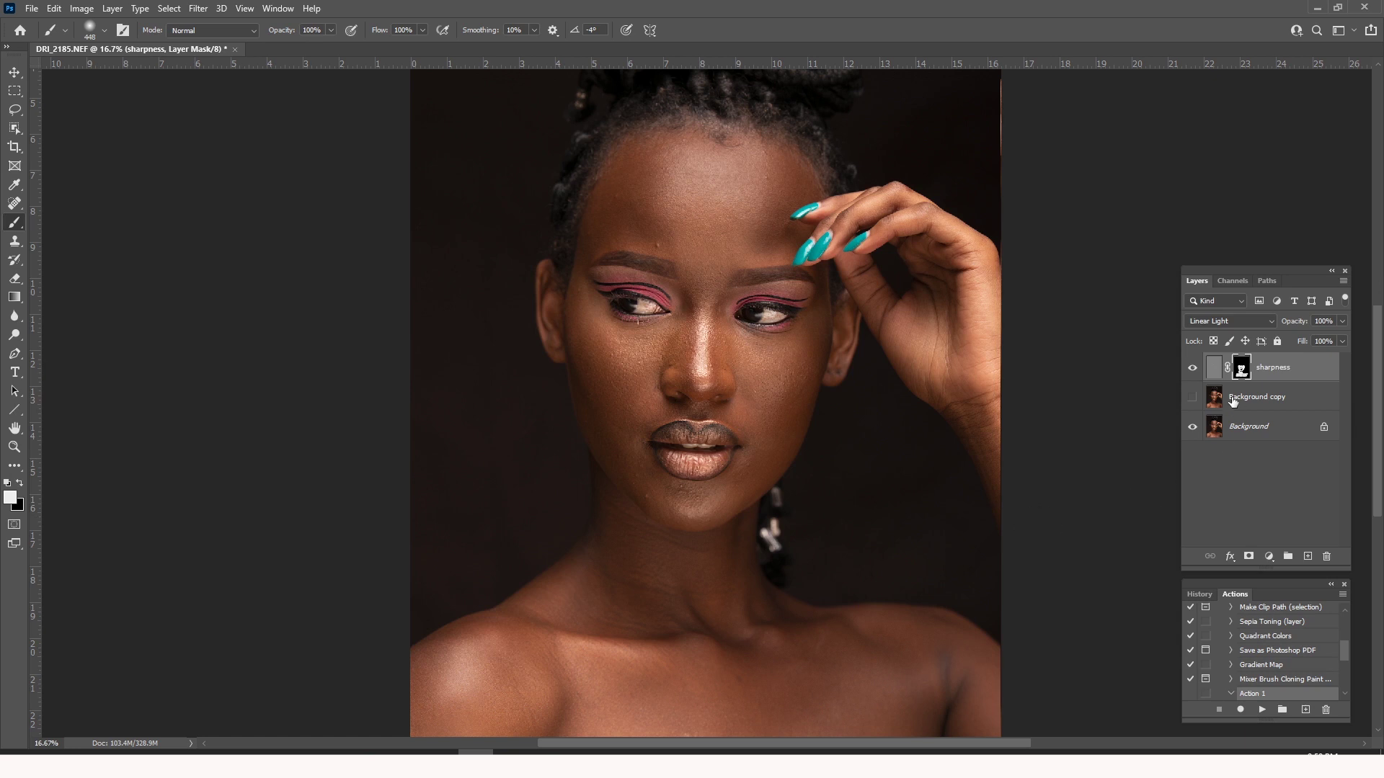
shift+click(1289, 401)
drag(1289, 401, 1287, 557)
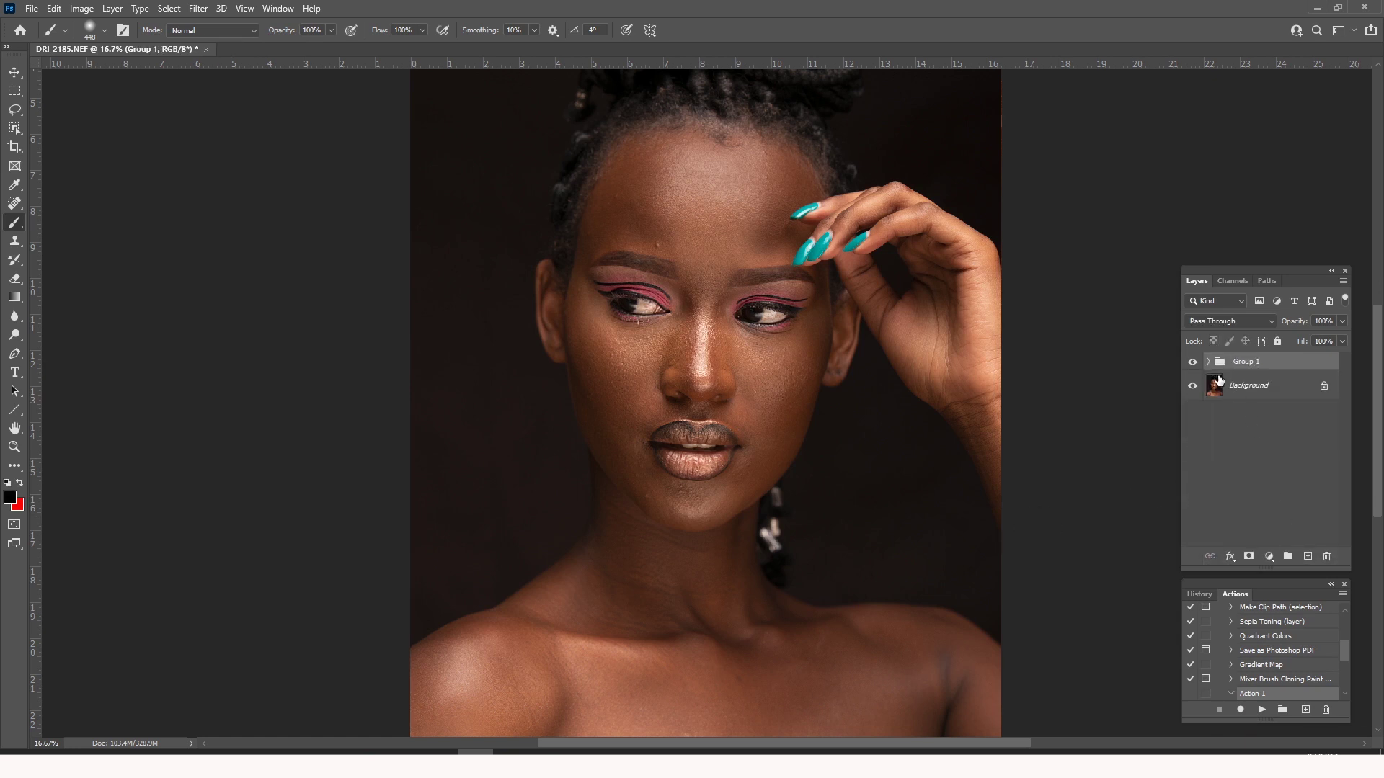
- Zoom into the left eye and toggle Group 1 off and on to compare
click(14, 447)
click(676, 309)
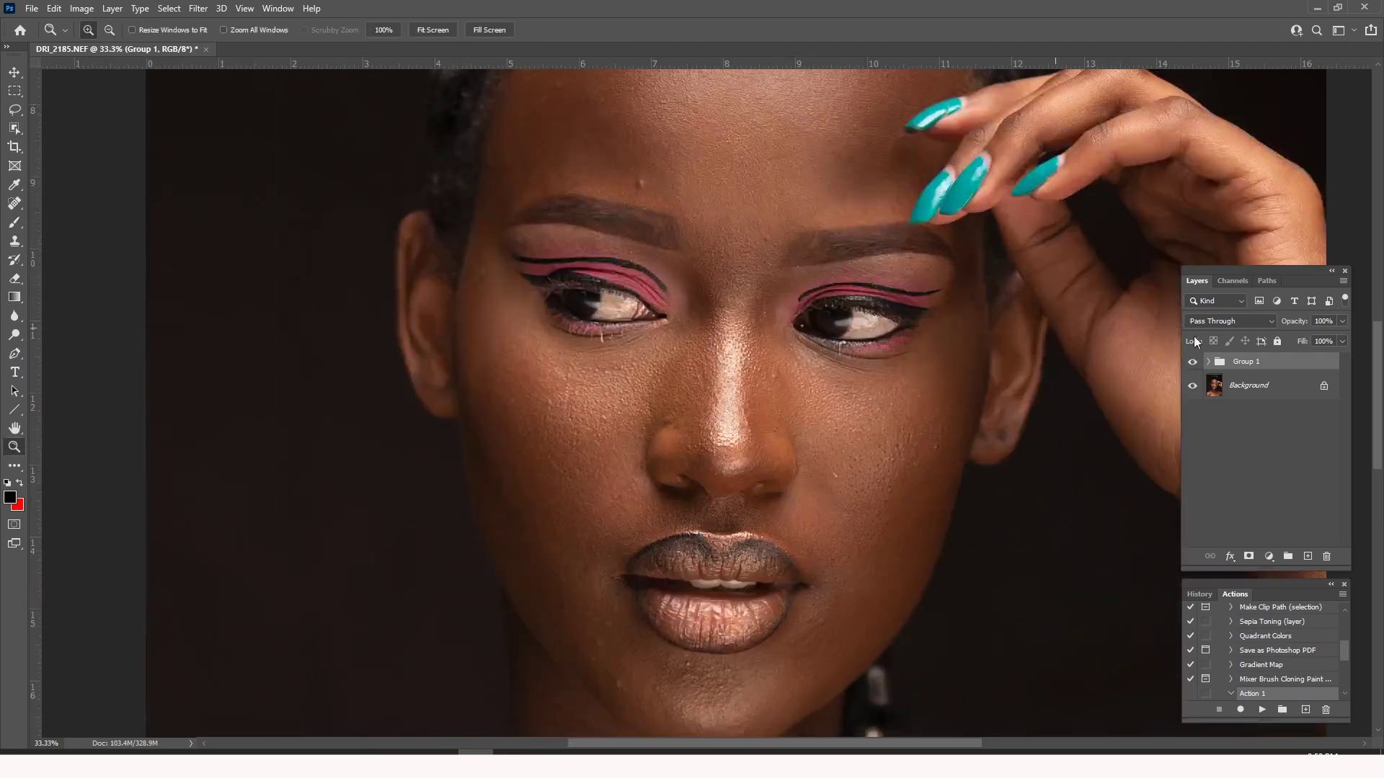
click(1192, 362)
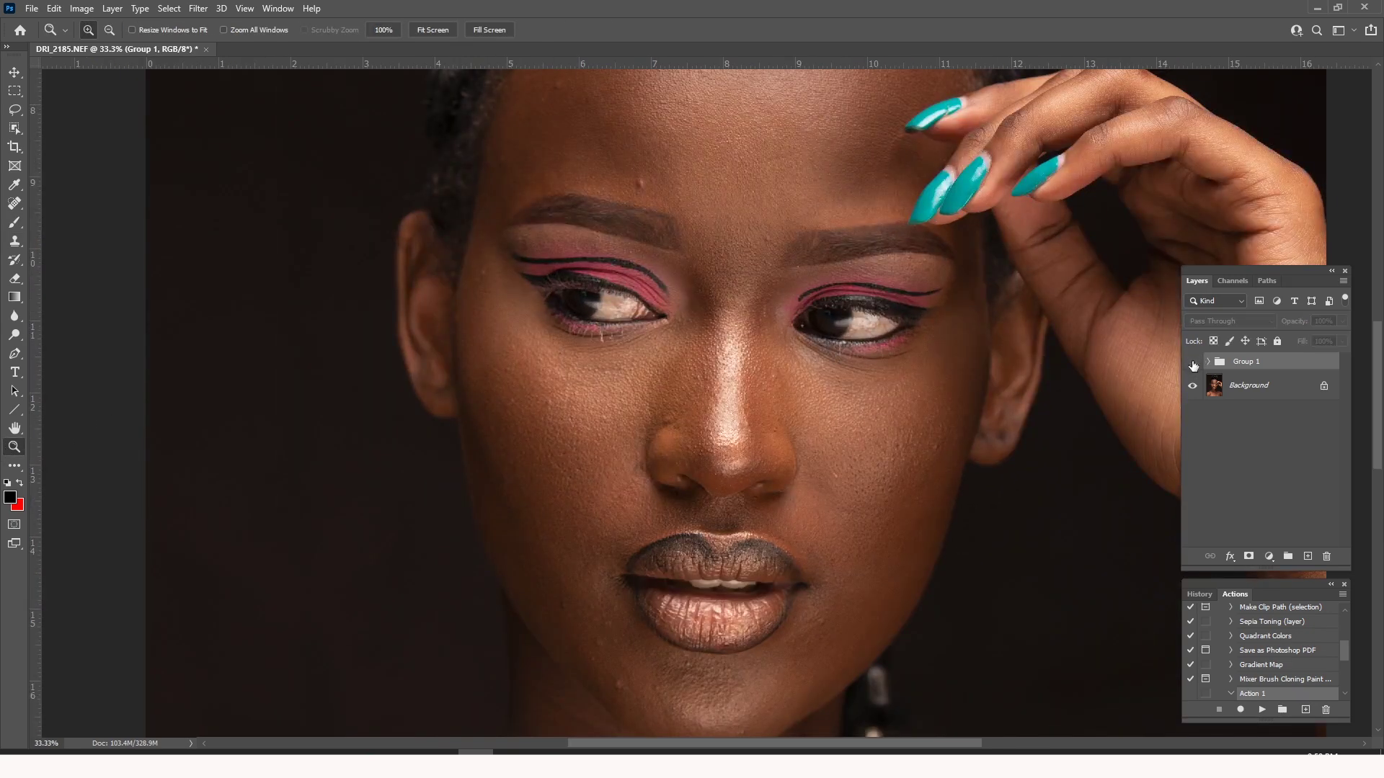
click(1192, 364)
click(680, 323)
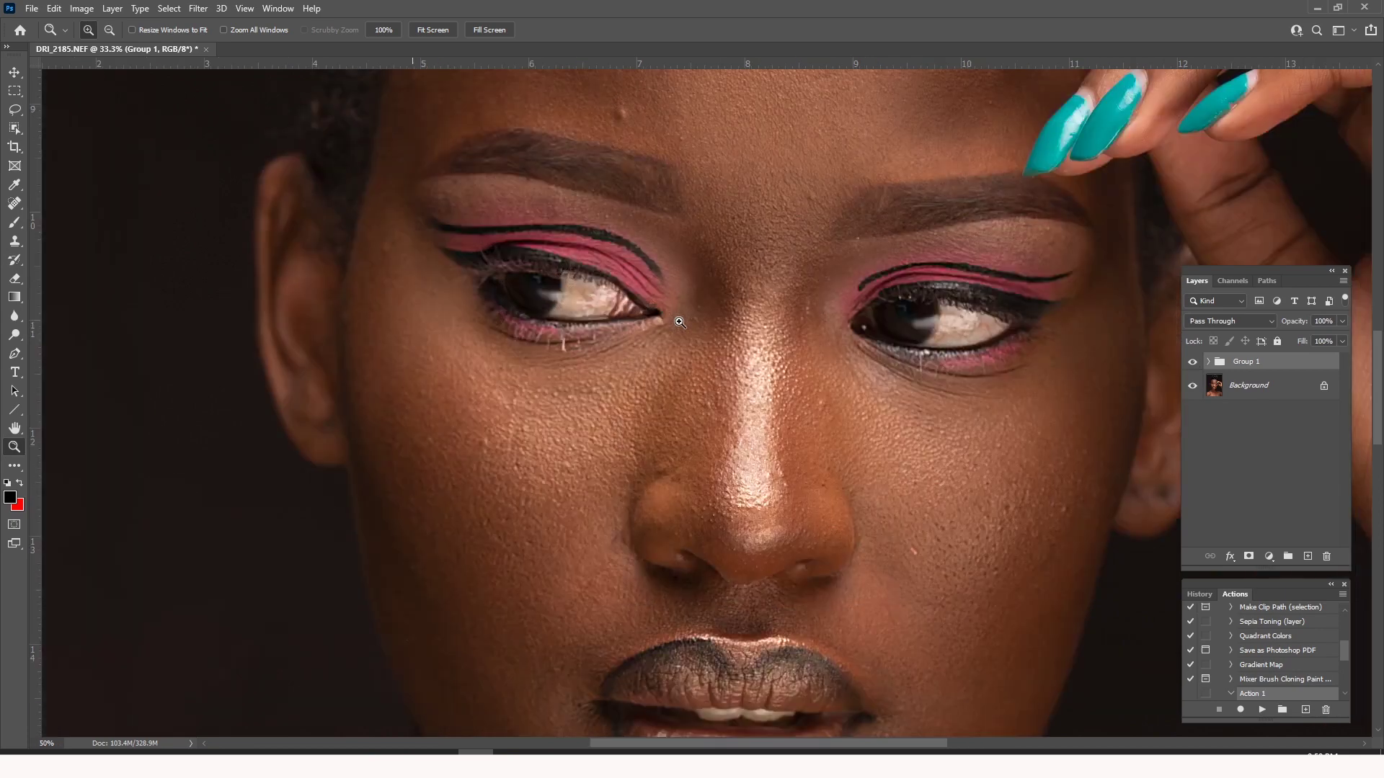
drag(766, 301, 781, 272)
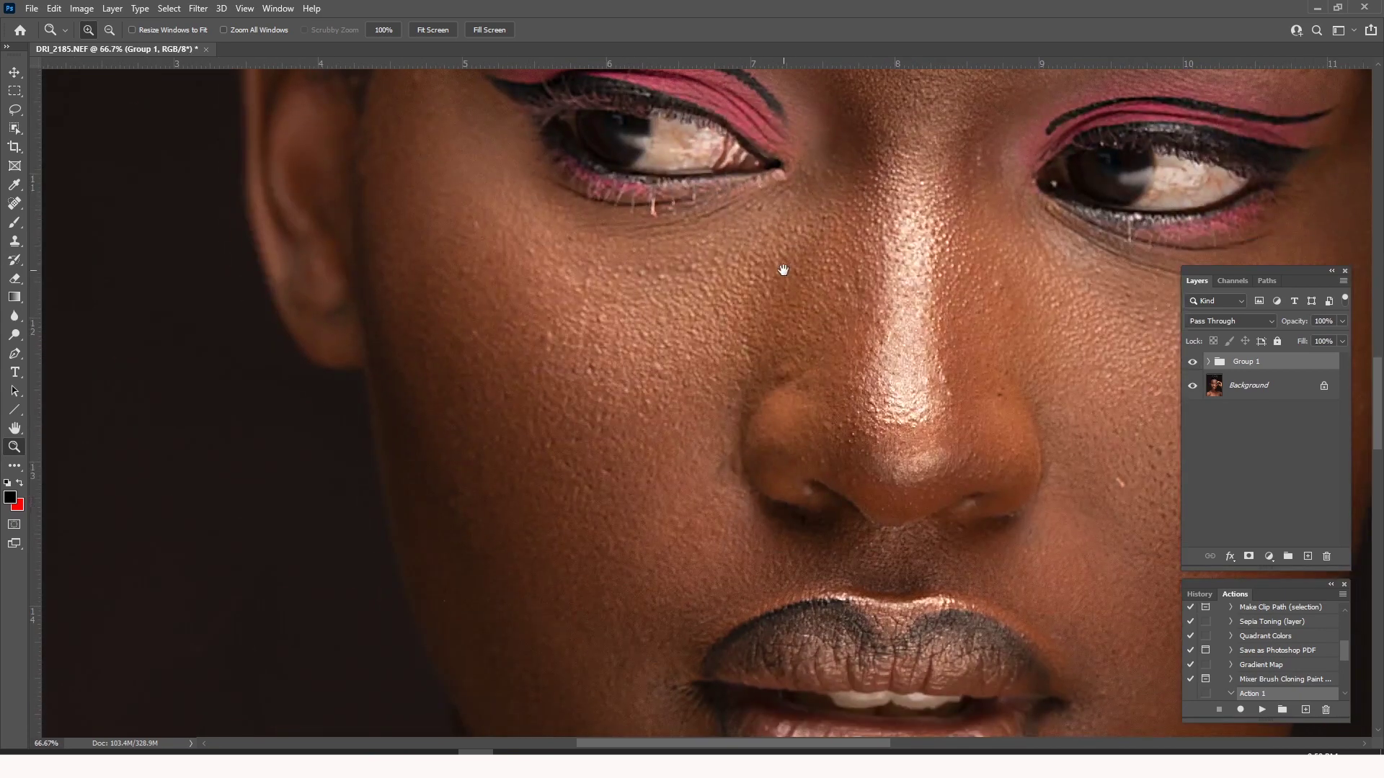
- Compare Group 1 on and off again, then duplicate it as Group 1 copy
click(1193, 364)
click(1193, 364)
click(1193, 364)
click(1192, 364)
drag(1033, 398, 673, 335)
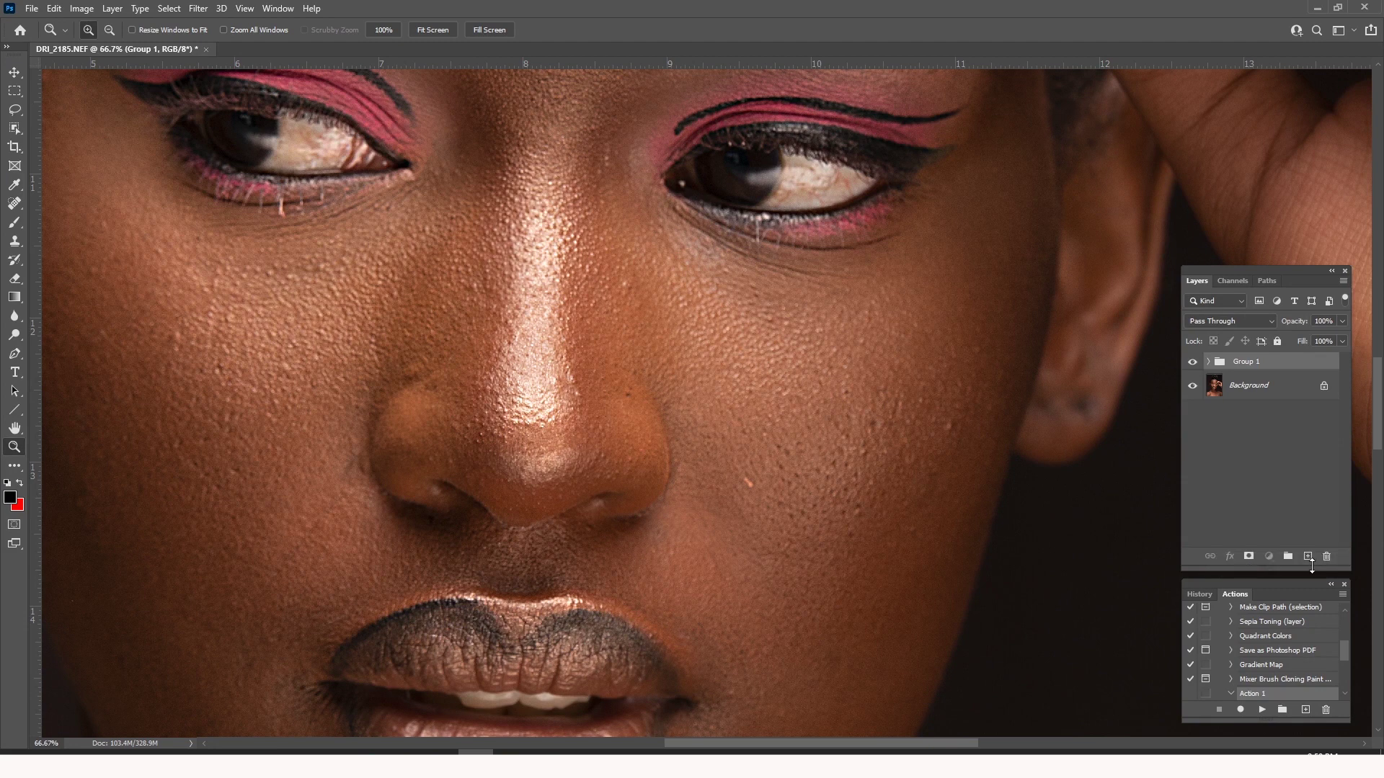
drag(1295, 364, 1305, 554)
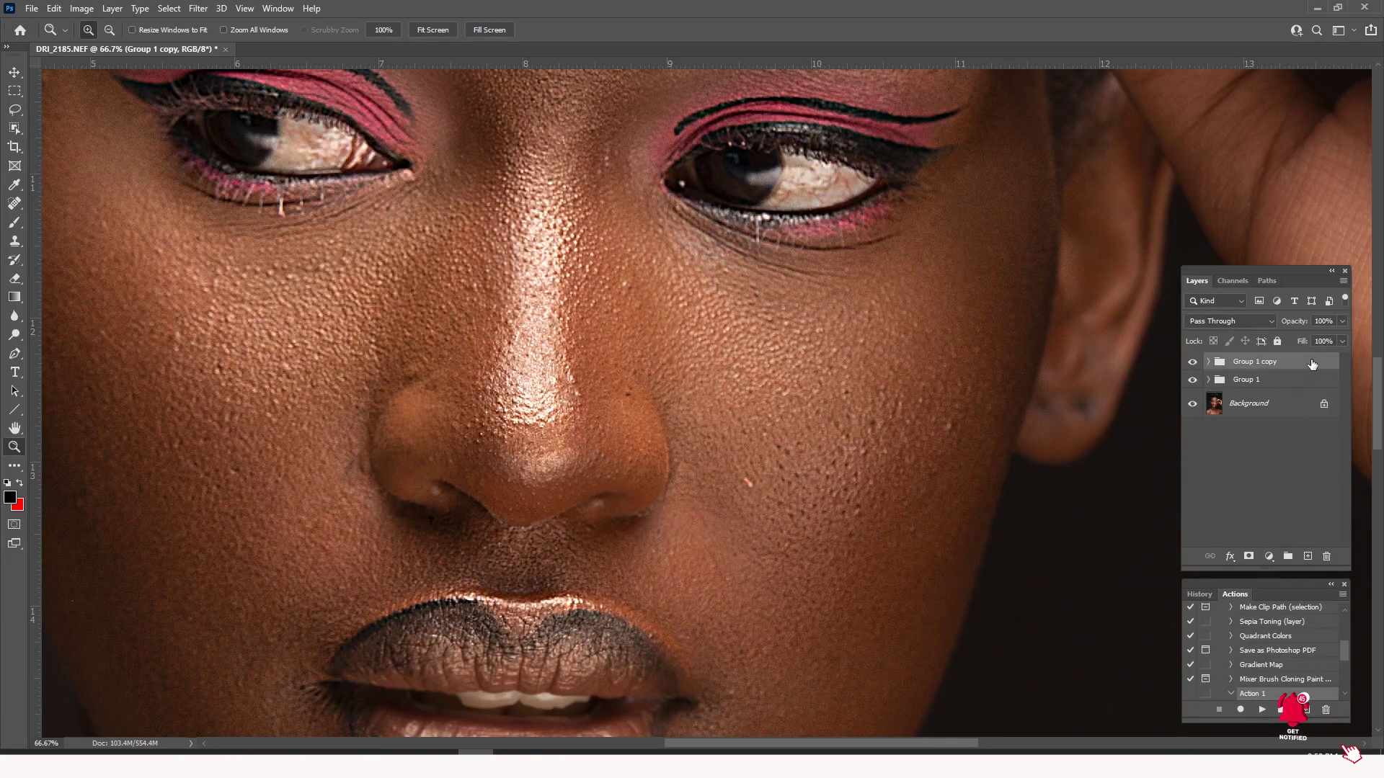
- Delete Group 1 copy and zoom out to show the whole face
drag(1312, 364, 1325, 555)
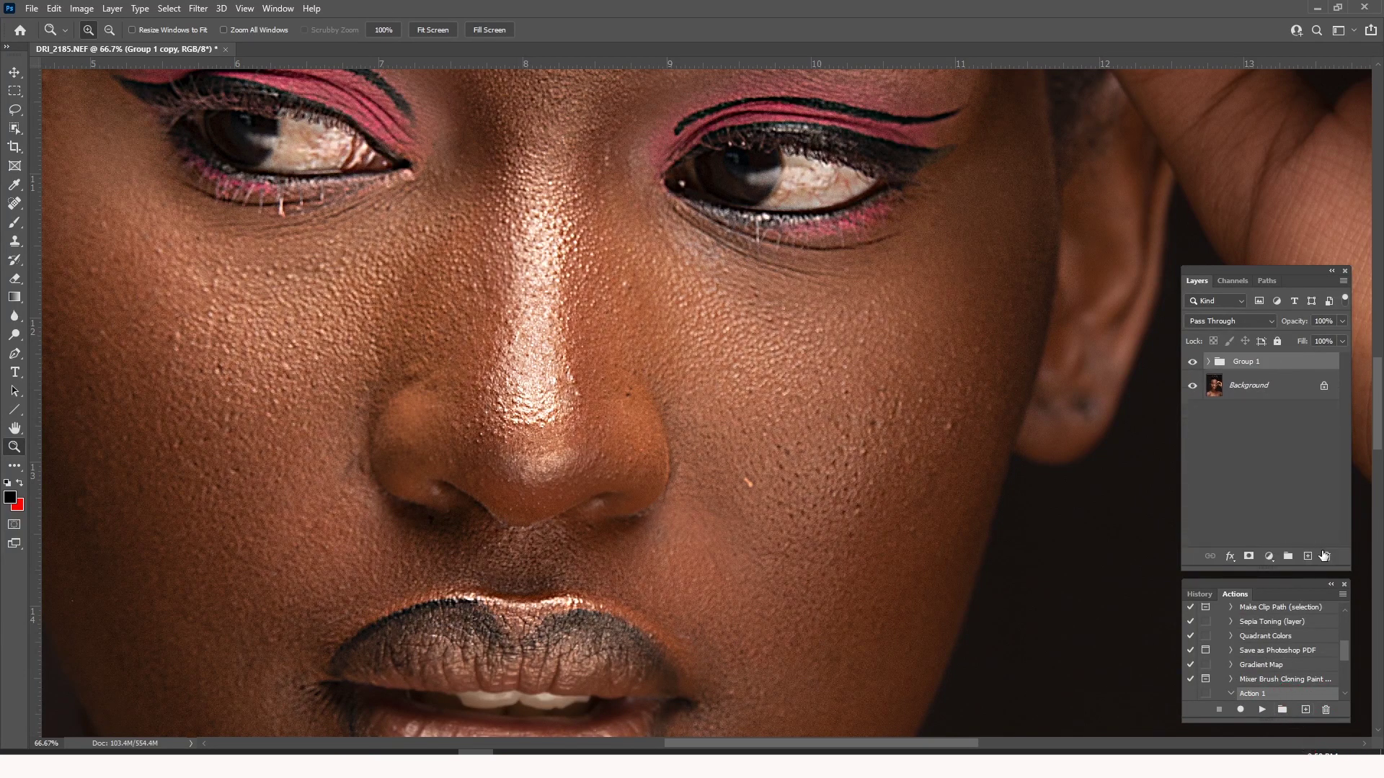
alt+click(773, 368)
alt+click(743, 367)
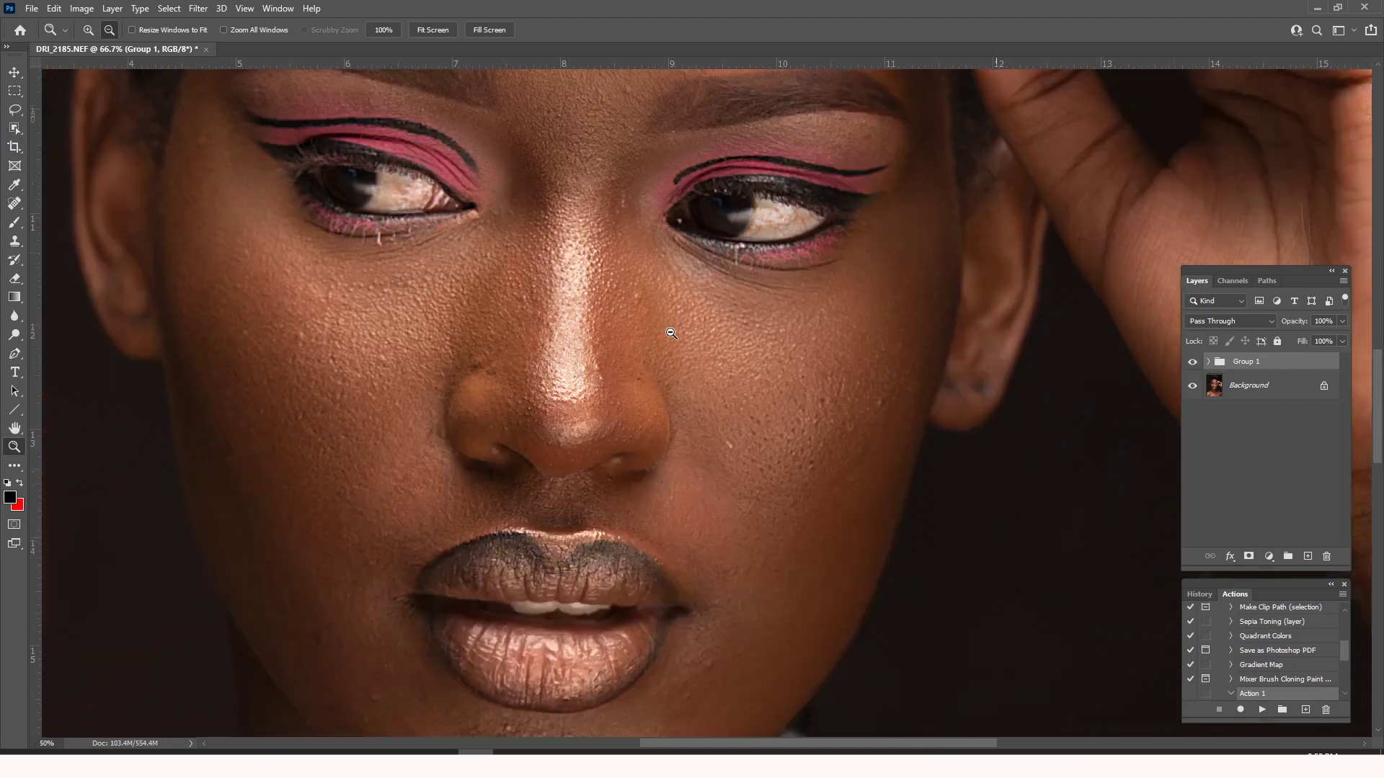
alt+click(706, 366)
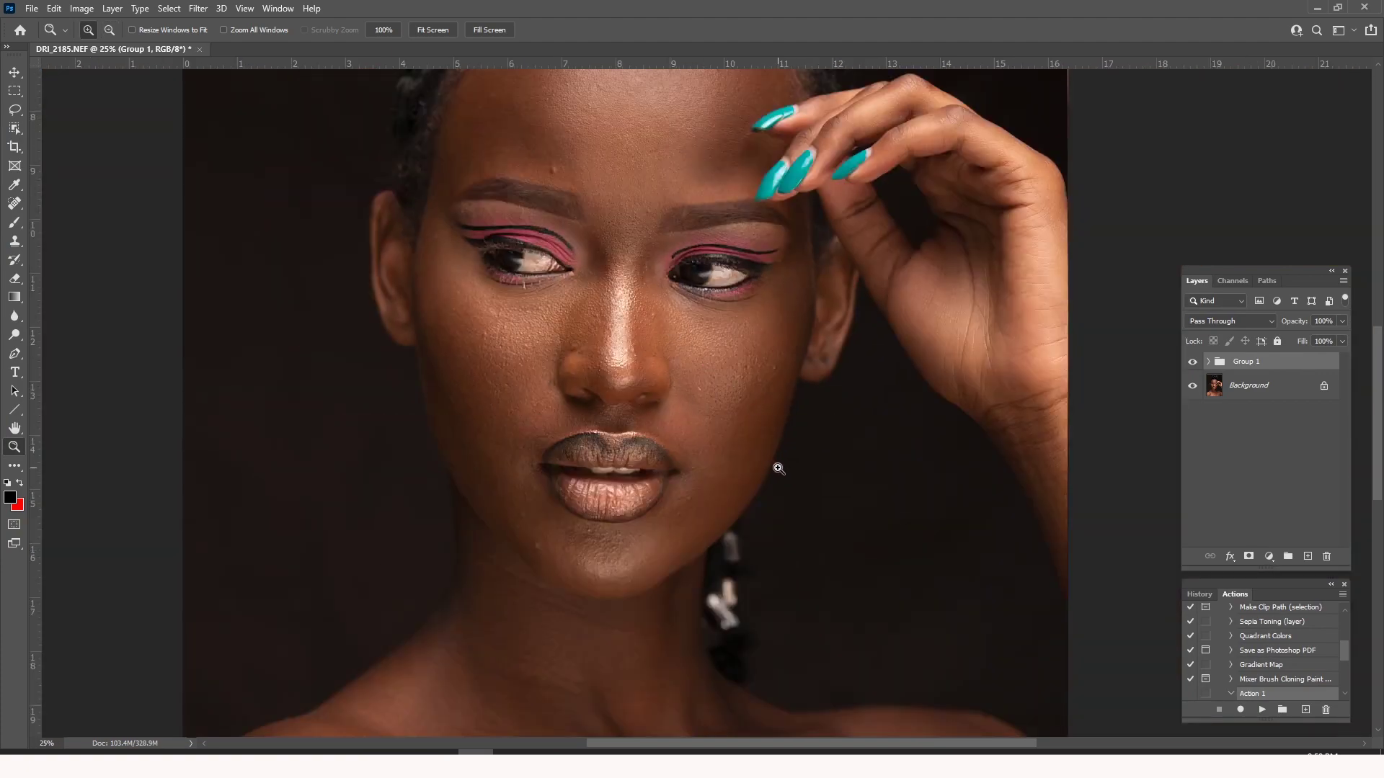